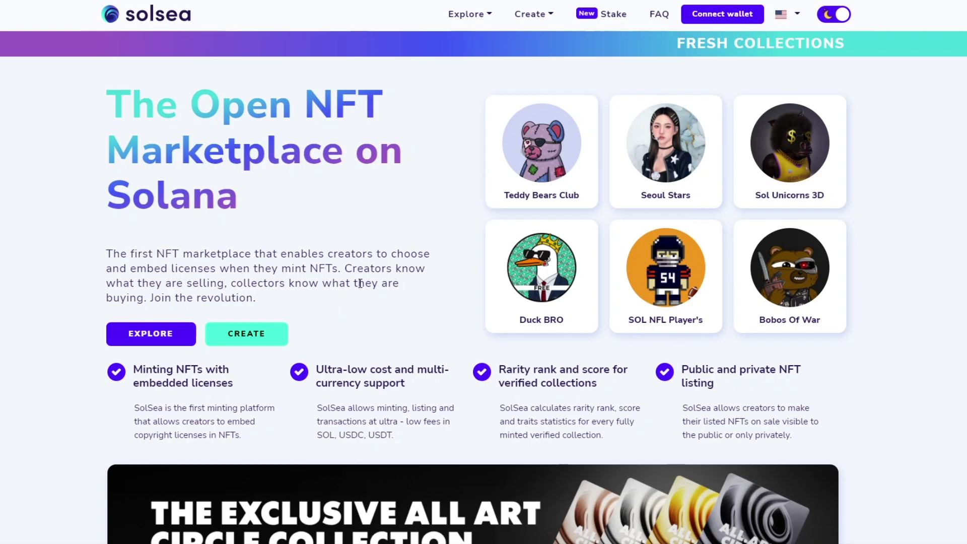
Scroll the SolSea homepage down to the overview of connecting a wallet, creating a collection and minting NFTs.
{"action": "scroll", "coordinate": [380, 264], "scroll_direction": "down", "scroll_amount": 10}
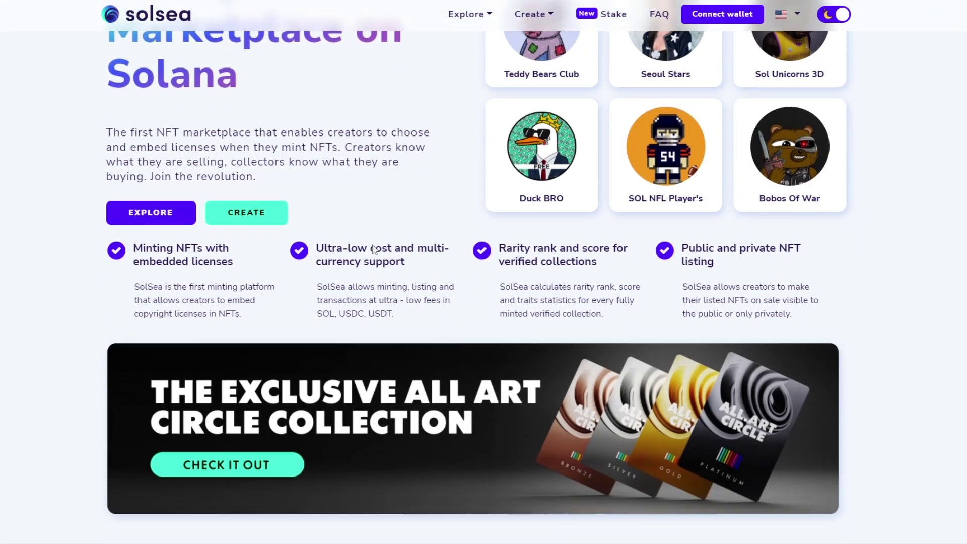
{"action": "scroll", "coordinate": [373, 250], "scroll_direction": "down", "scroll_amount": 20}
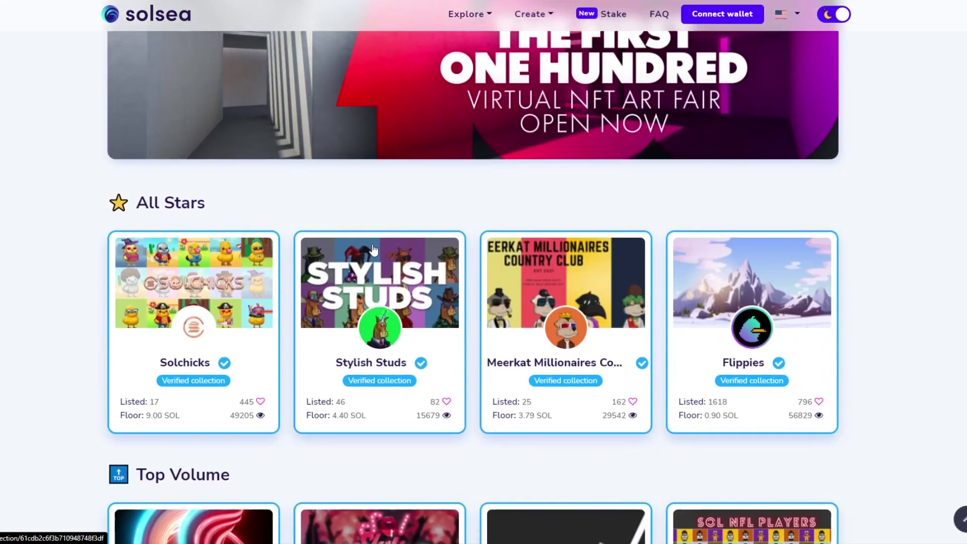
{"action": "scroll", "coordinate": [374, 245], "scroll_direction": "down", "scroll_amount": 20}
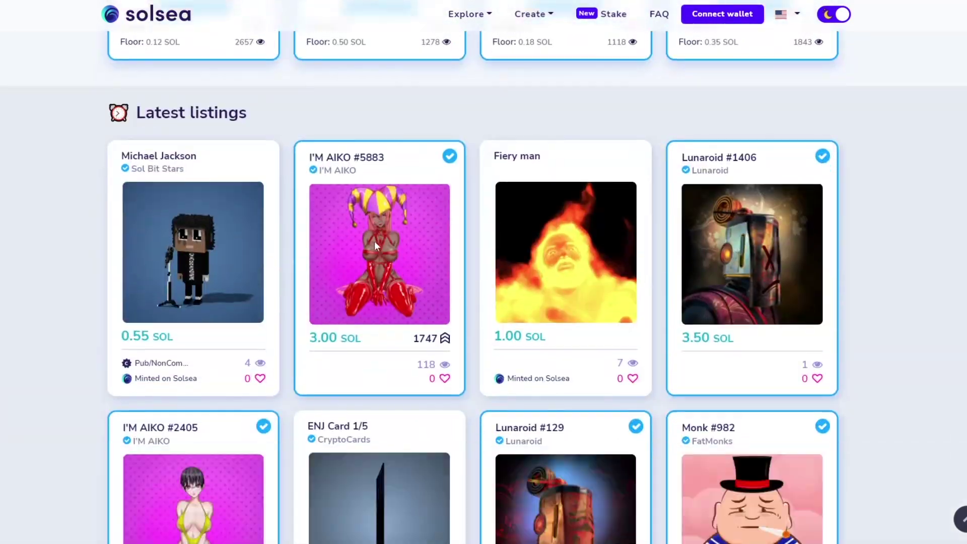
{"action": "scroll", "coordinate": [373, 236], "scroll_direction": "down", "scroll_amount": 10}
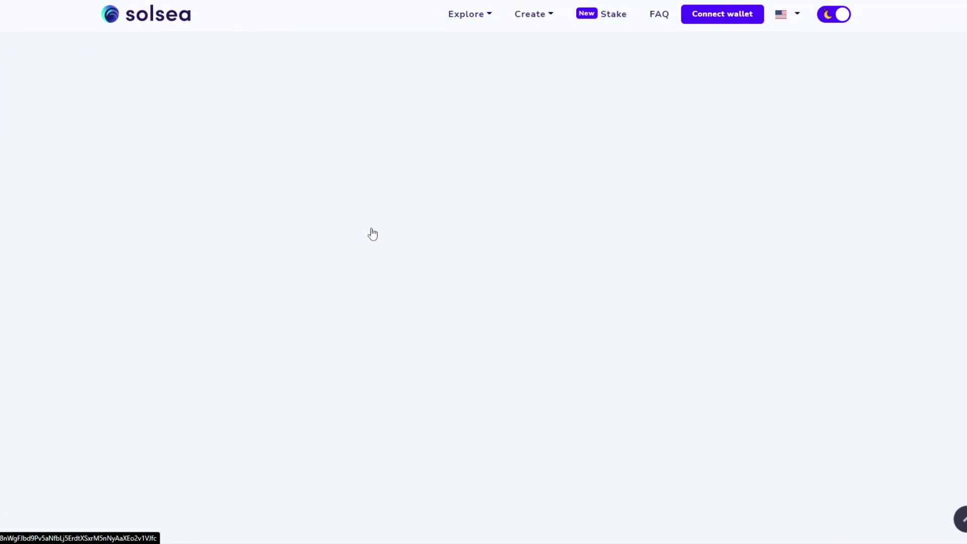
{"action": "scroll", "coordinate": [370, 241], "scroll_direction": "down", "scroll_amount": 1}
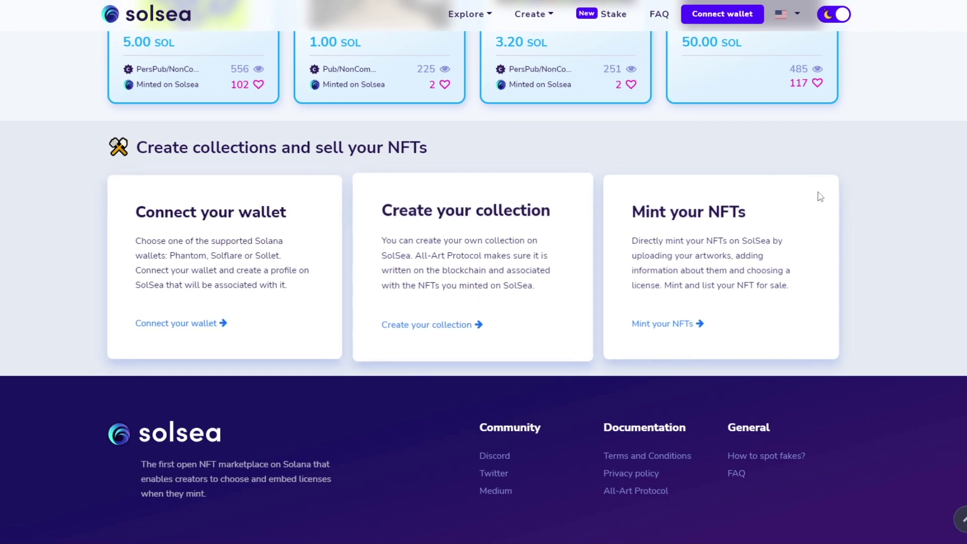
From SolSea's wallet list, expand More options and pick Phantom to visit phantom.app.
{"action": "left_click", "coordinate": [213, 328]}
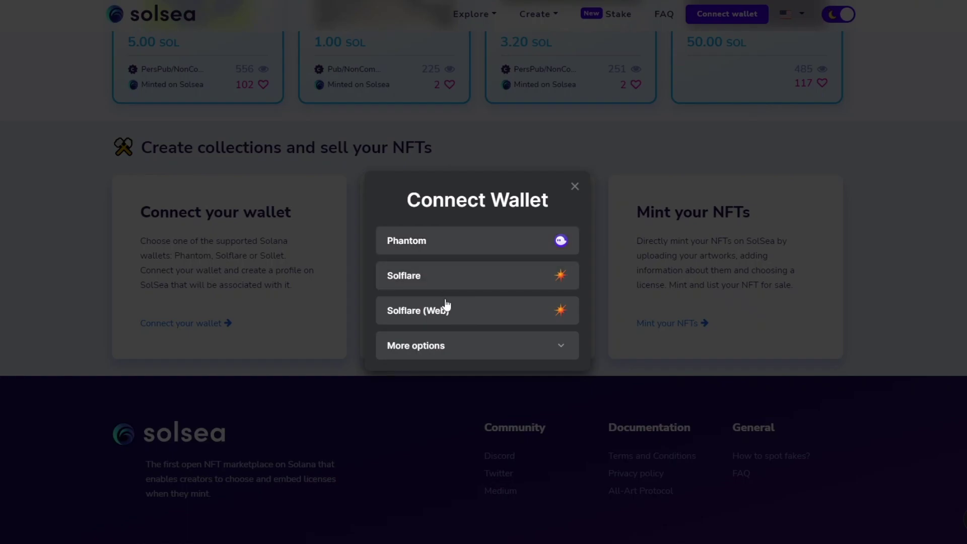
{"action": "left_click", "coordinate": [471, 354]}
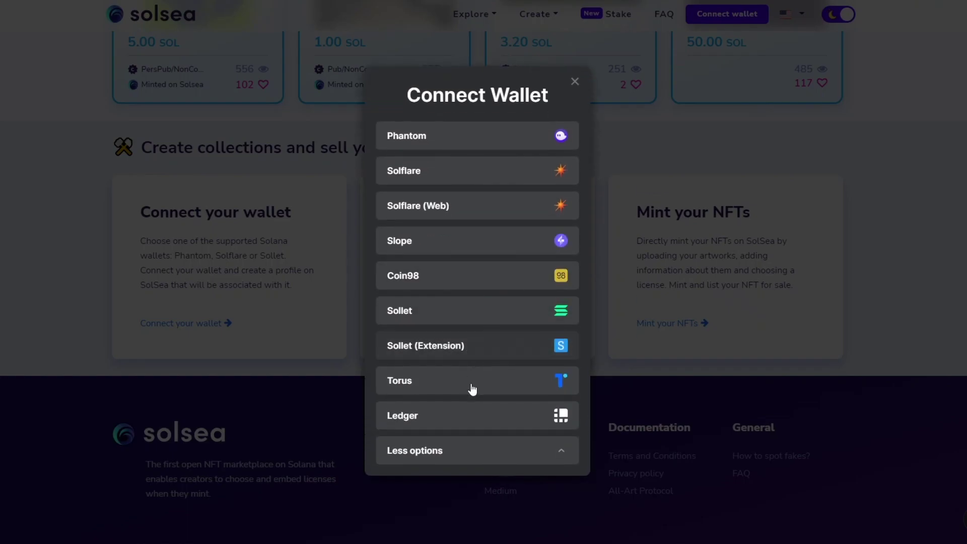
{"action": "left_click", "coordinate": [484, 147]}
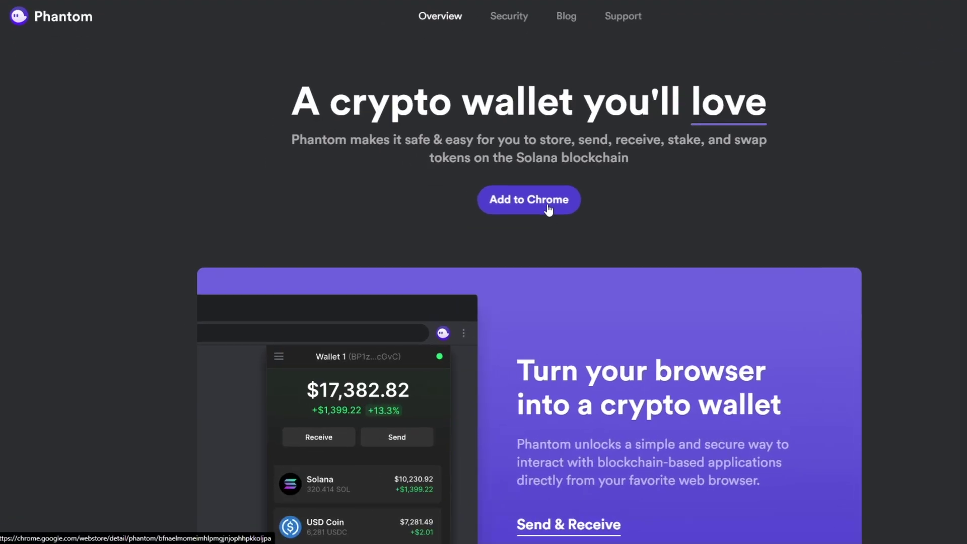
Install the Phantom extension in Chrome from its Web Store listing and dismiss the added notice.
{"action": "left_click", "coordinate": [480, 217]}
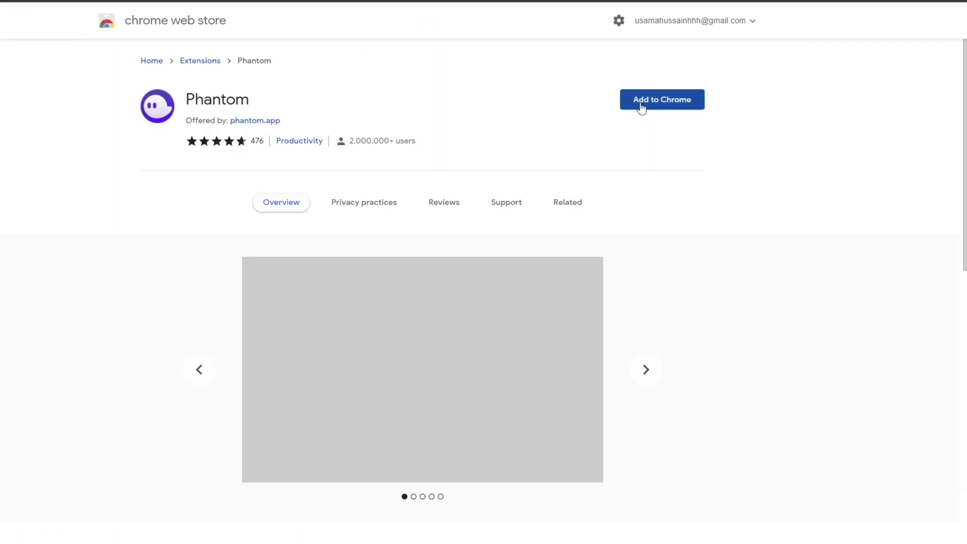
{"action": "left_click", "coordinate": [641, 106]}
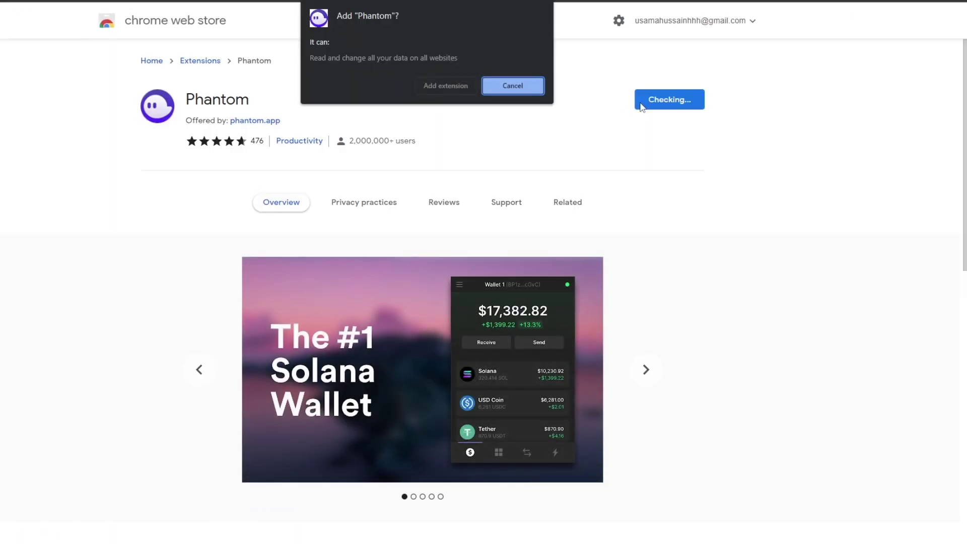
{"action": "left_click", "coordinate": [439, 85]}
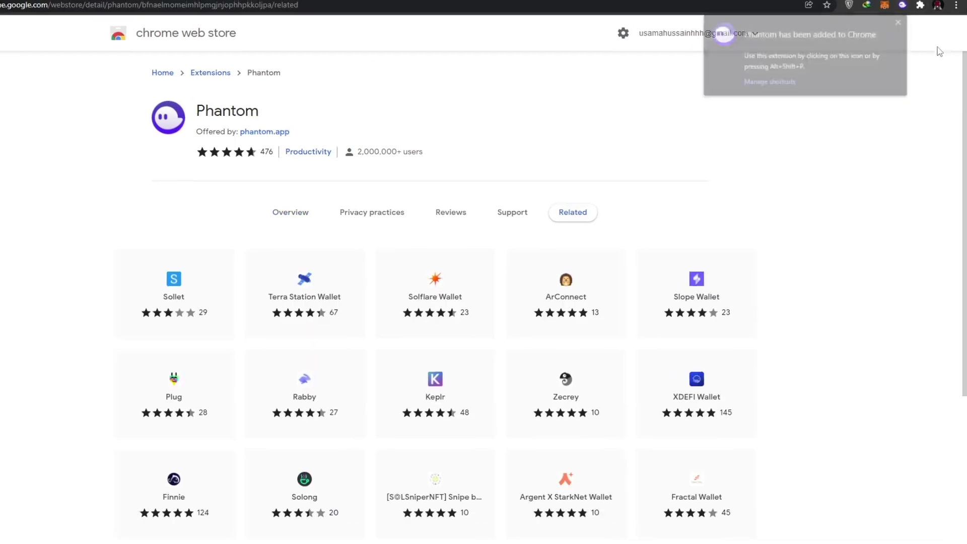
{"action": "left_click", "coordinate": [895, 24]}
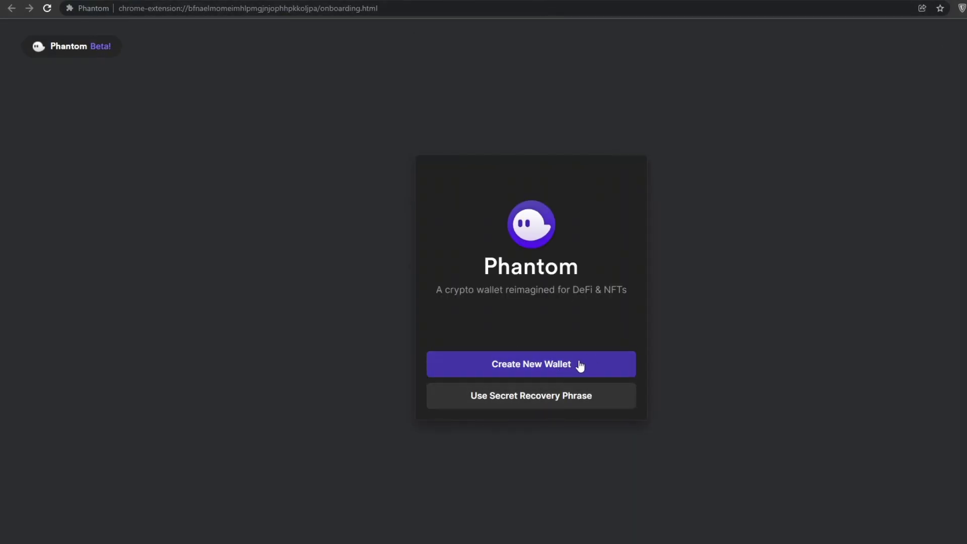
Create a new Phantom wallet, saving its recovery phrase, setting a password and accepting the Terms.
{"action": "left_click", "coordinate": [543, 367]}
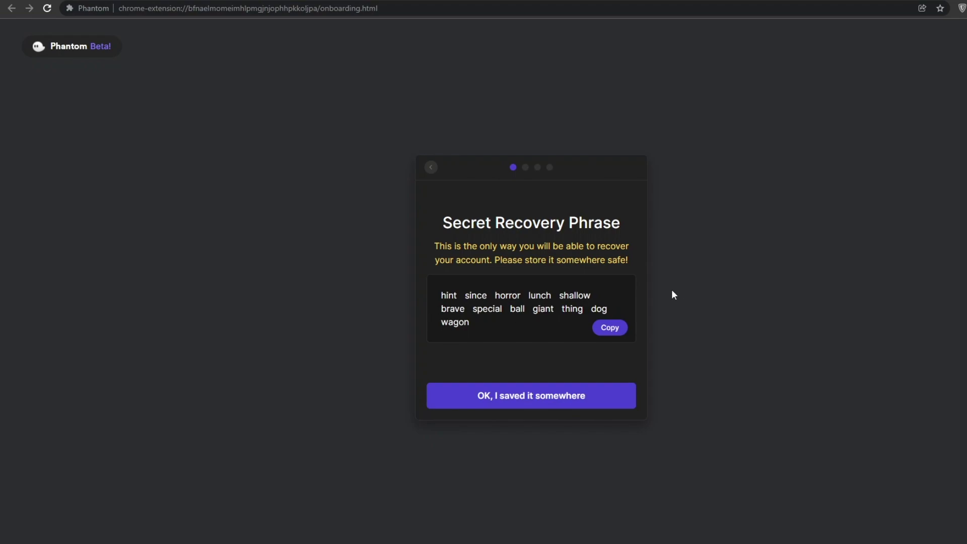
{"action": "left_click", "coordinate": [619, 330]}
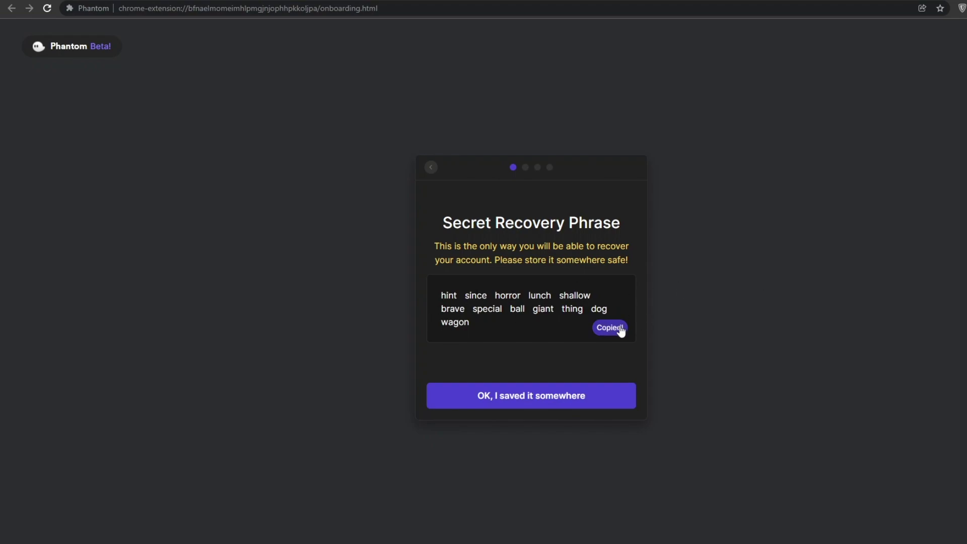
{"action": "left_click", "coordinate": [530, 403]}
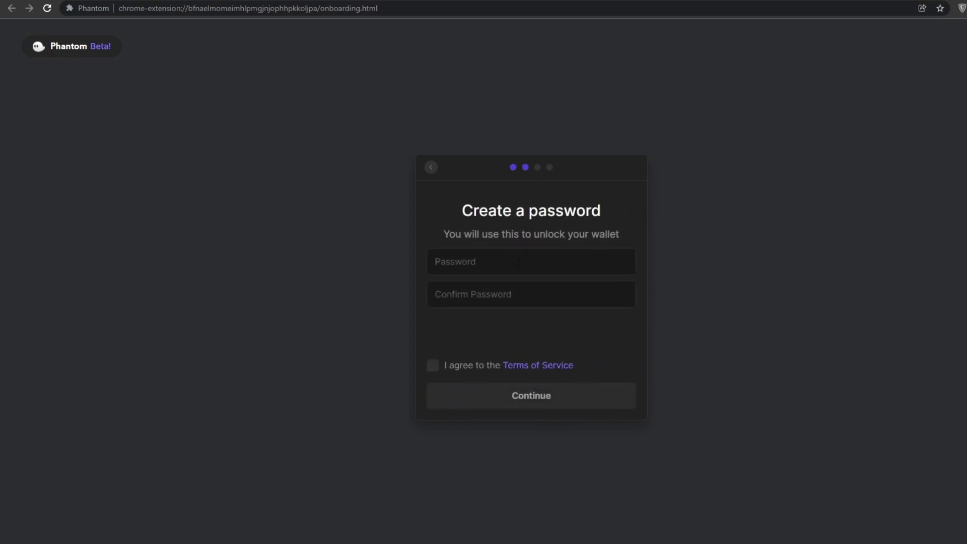
{"action": "left_click", "coordinate": [432, 365]}
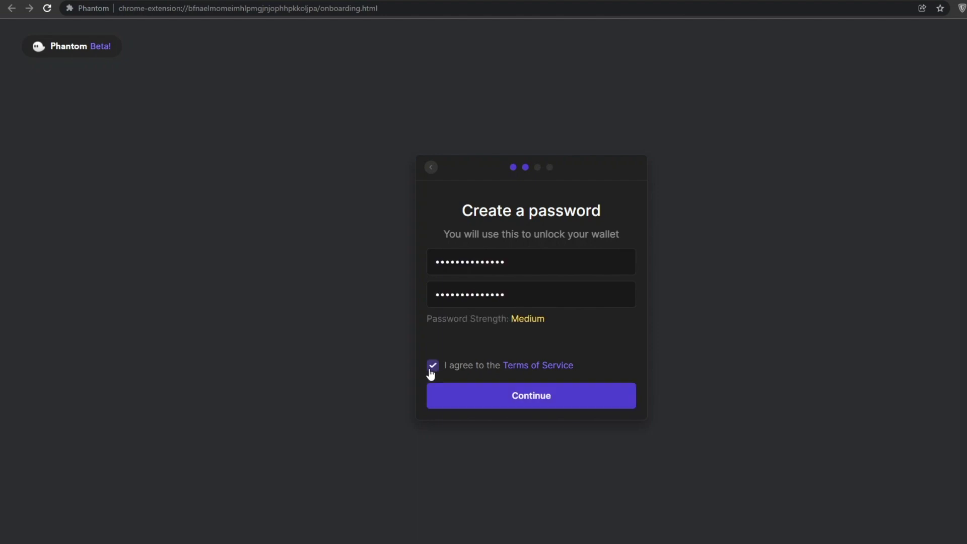
{"action": "left_click", "coordinate": [533, 407]}
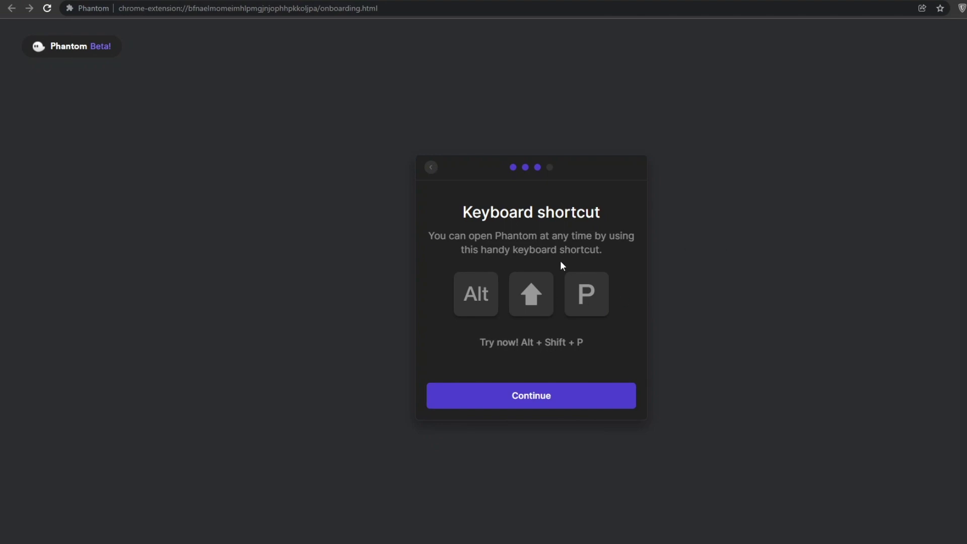
{"action": "left_click", "coordinate": [537, 398]}
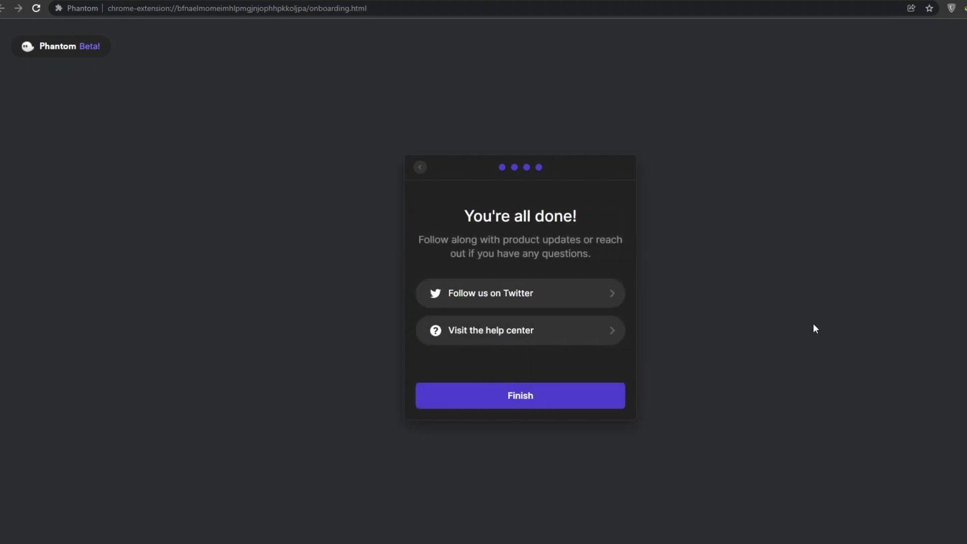
{"action": "left_click", "coordinate": [567, 402]}
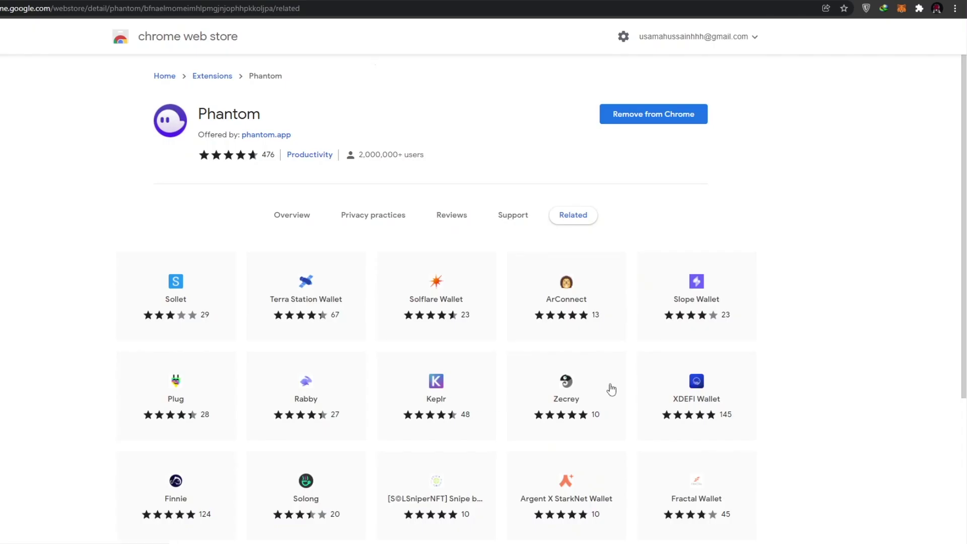
Pin the Phantom extension to the Chrome toolbar.
{"action": "left_click", "coordinate": [919, 8]}
{"action": "left_click", "coordinate": [892, 199]}
{"action": "left_click", "coordinate": [883, 348]}
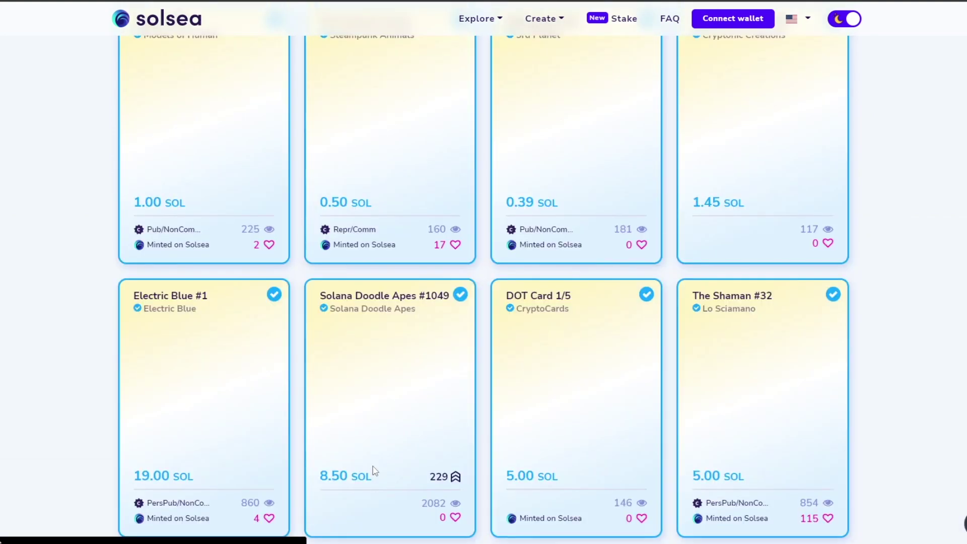
{"action": "scroll", "coordinate": [373, 469], "scroll_direction": "up", "scroll_amount": 20}
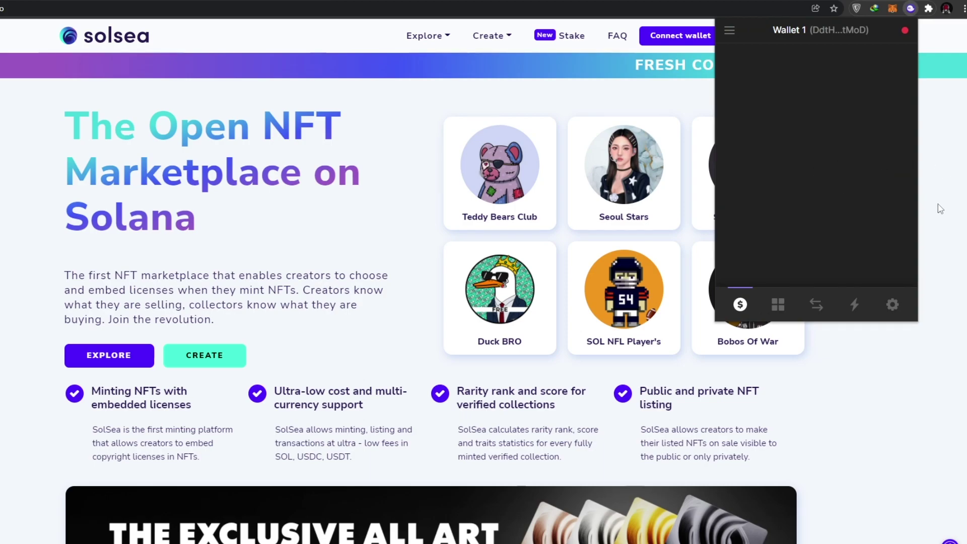
Connect the Phantom wallet to SolSea and log in to the account.
{"action": "left_click", "coordinate": [939, 207]}
{"action": "left_click", "coordinate": [674, 35]}
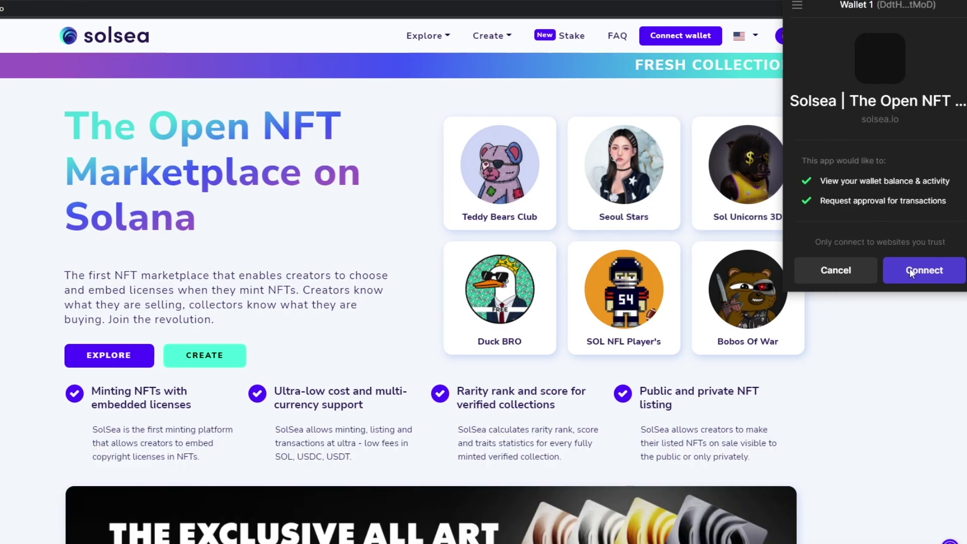
{"action": "left_click", "coordinate": [919, 270]}
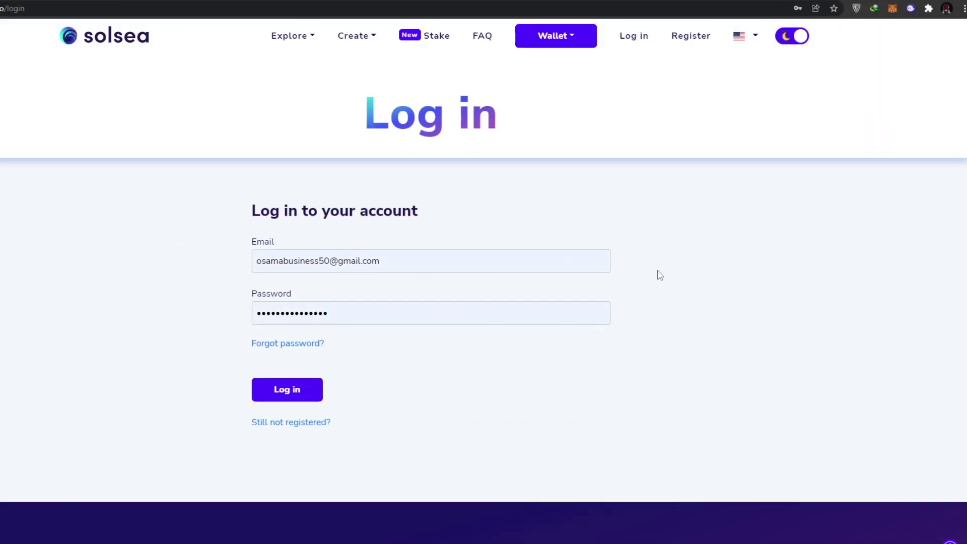
{"action": "left_click", "coordinate": [280, 390]}
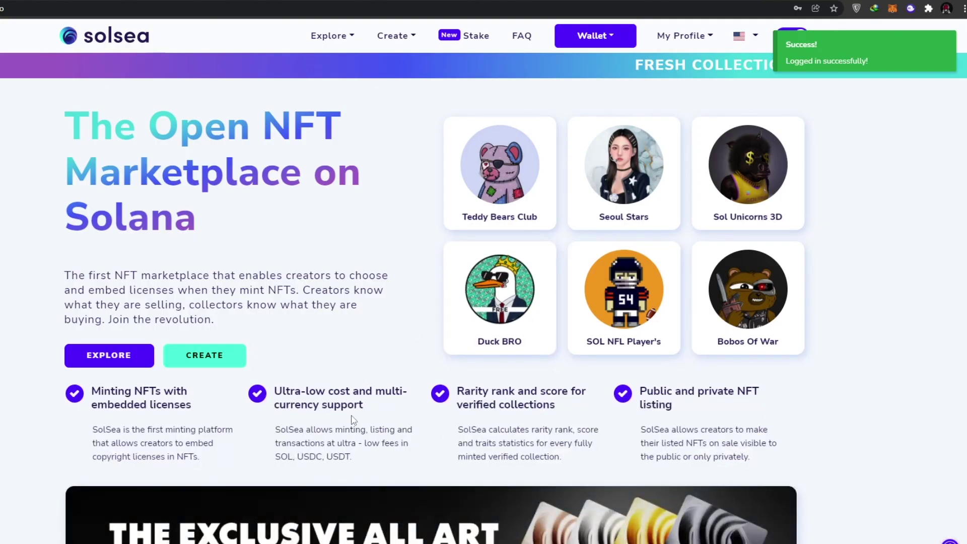
Open the Create NFT form from SolSea's Create menu.
{"action": "scroll", "coordinate": [406, 420], "scroll_direction": "down", "scroll_amount": 3}
{"action": "scroll", "coordinate": [395, 415], "scroll_direction": "up", "scroll_amount": 1}
{"action": "scroll", "coordinate": [395, 416], "scroll_direction": "down", "scroll_amount": 20}
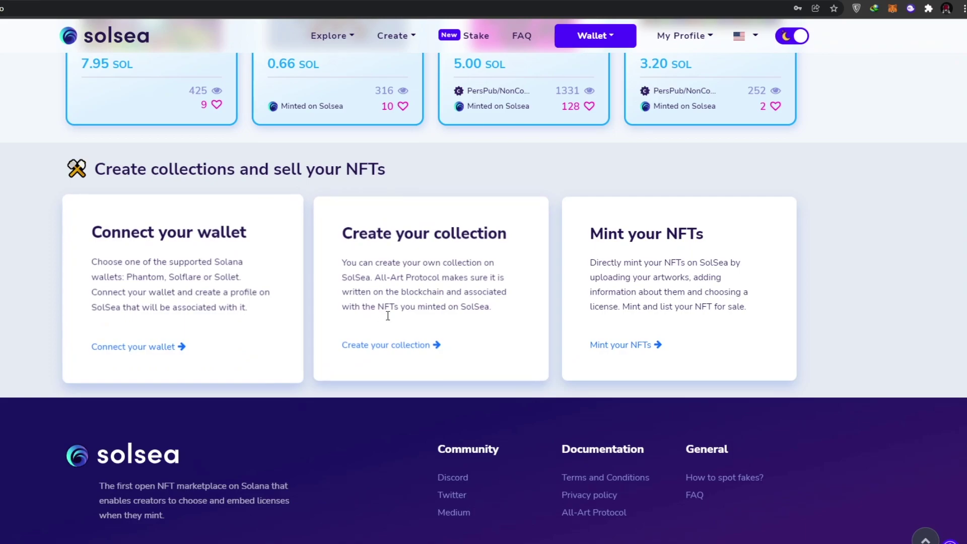
{"action": "scroll", "coordinate": [483, 281], "scroll_direction": "up", "scroll_amount": 20}
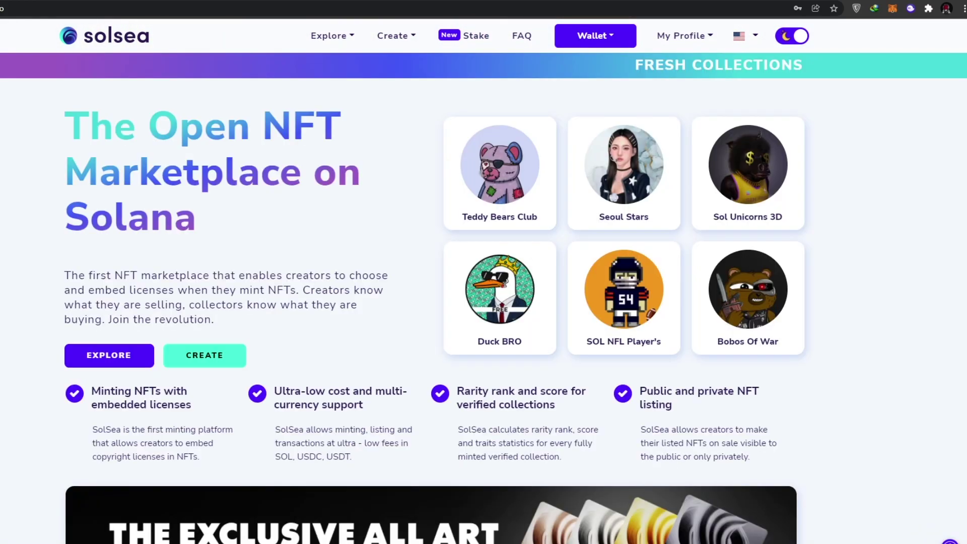
{"action": "mouse_move", "coordinate": [412, 47]}
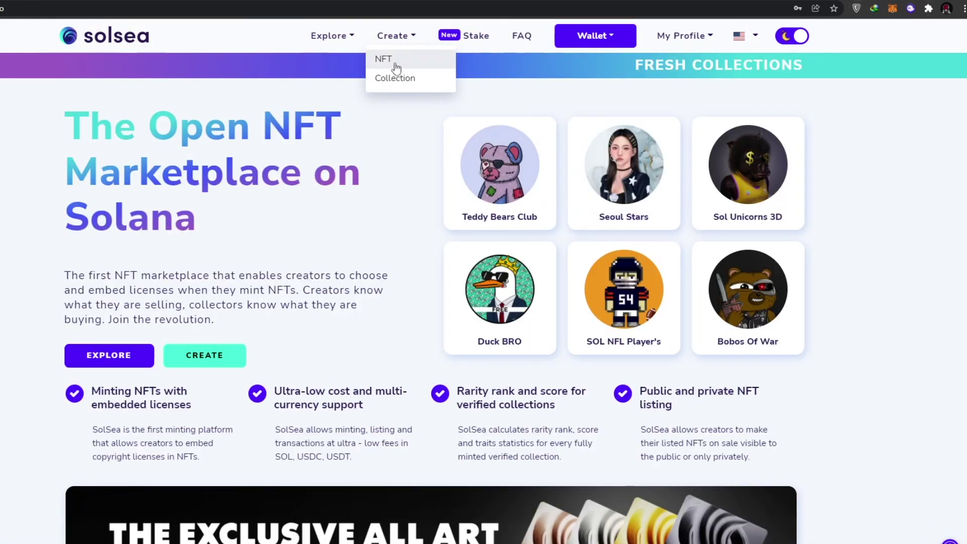
{"action": "left_click", "coordinate": [392, 63]}
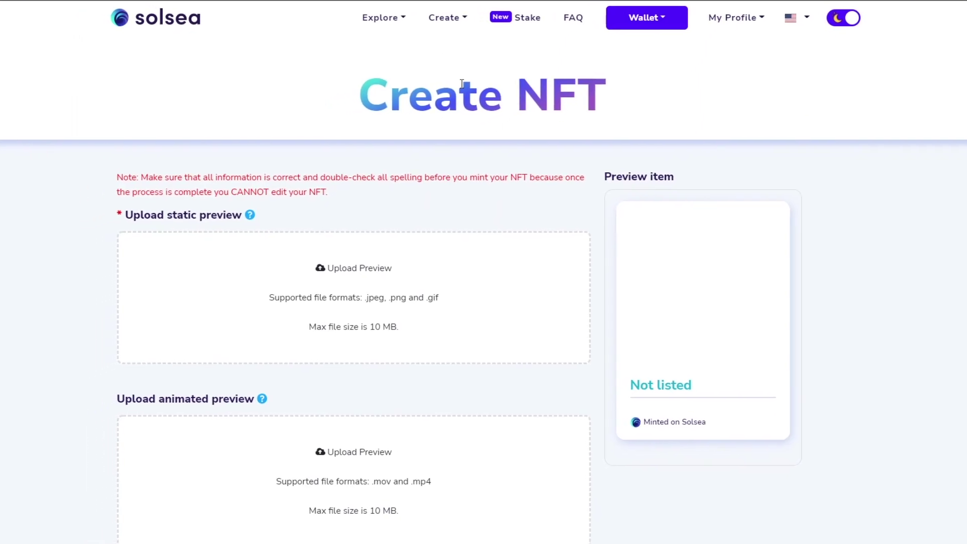
Review the Create NFT form fields and bring up the file chooser for the static preview image.
{"action": "scroll", "coordinate": [392, 318], "scroll_direction": "down", "scroll_amount": 3}
{"action": "scroll", "coordinate": [322, 252], "scroll_direction": "up", "scroll_amount": 3}
{"action": "scroll", "coordinate": [231, 264], "scroll_direction": "down", "scroll_amount": 2}
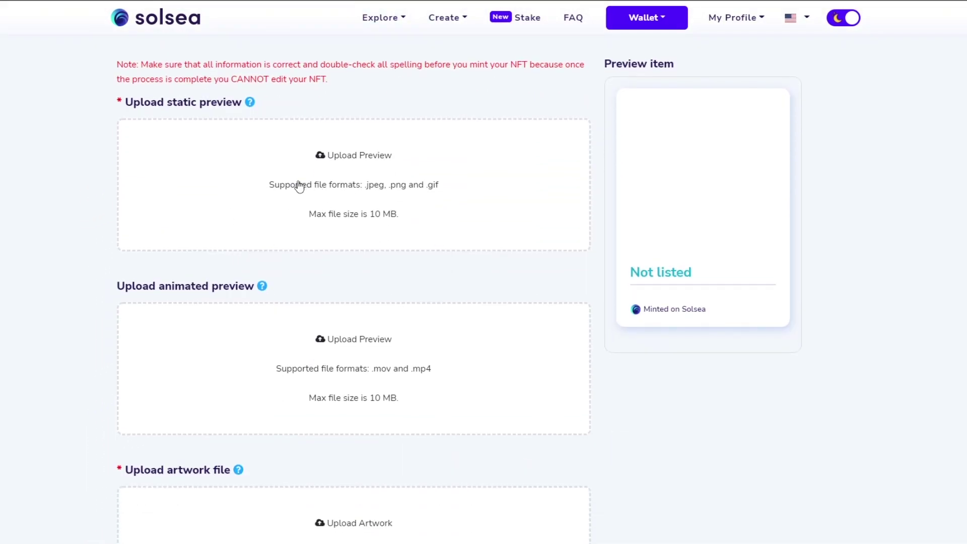
{"action": "scroll", "coordinate": [297, 184], "scroll_direction": "down", "scroll_amount": 1}
{"action": "scroll", "coordinate": [298, 327], "scroll_direction": "down", "scroll_amount": 1}
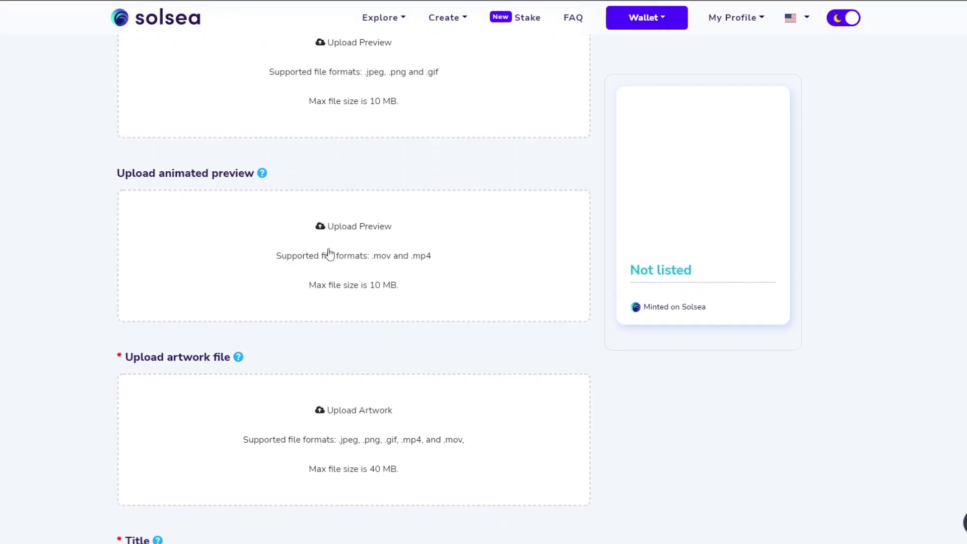
{"action": "scroll", "coordinate": [382, 254], "scroll_direction": "down", "scroll_amount": 3}
{"action": "scroll", "coordinate": [348, 267], "scroll_direction": "down", "scroll_amount": 1}
{"action": "scroll", "coordinate": [307, 275], "scroll_direction": "down", "scroll_amount": 3}
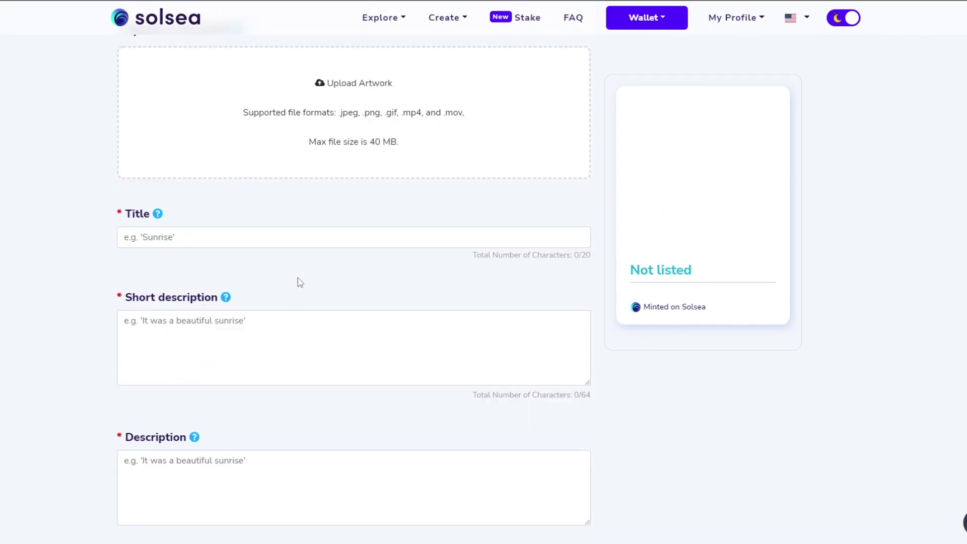
{"action": "scroll", "coordinate": [304, 317], "scroll_direction": "down", "scroll_amount": 3}
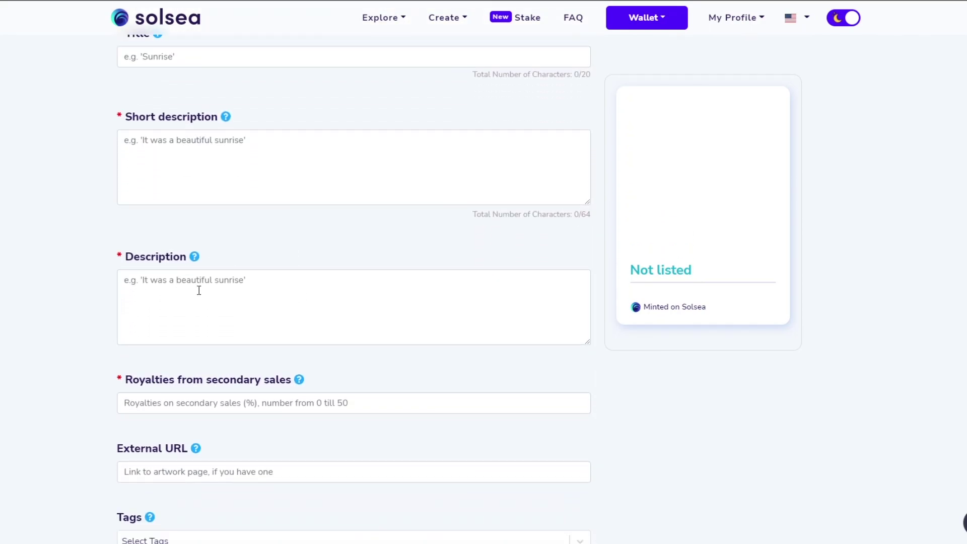
{"action": "scroll", "coordinate": [241, 282], "scroll_direction": "down", "scroll_amount": 2}
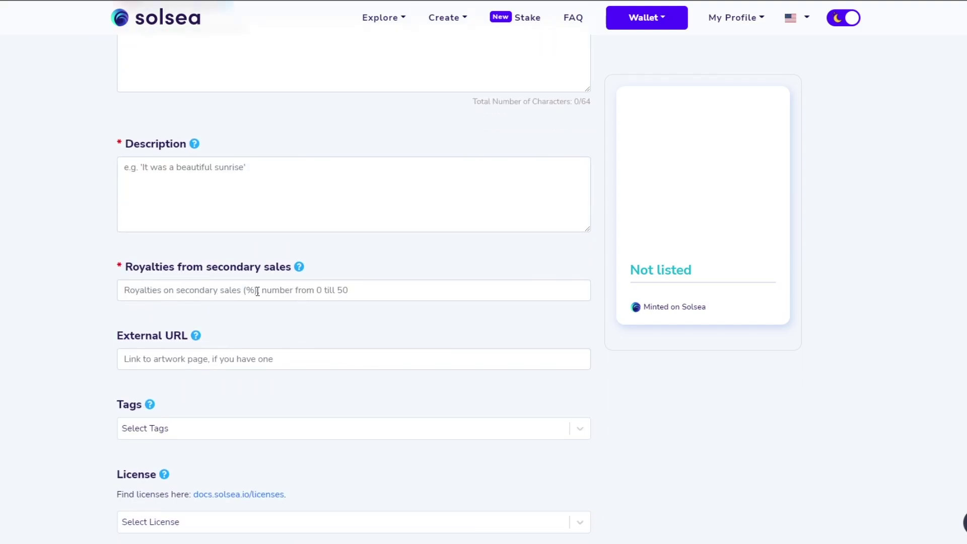
{"action": "scroll", "coordinate": [284, 290], "scroll_direction": "down", "scroll_amount": 1}
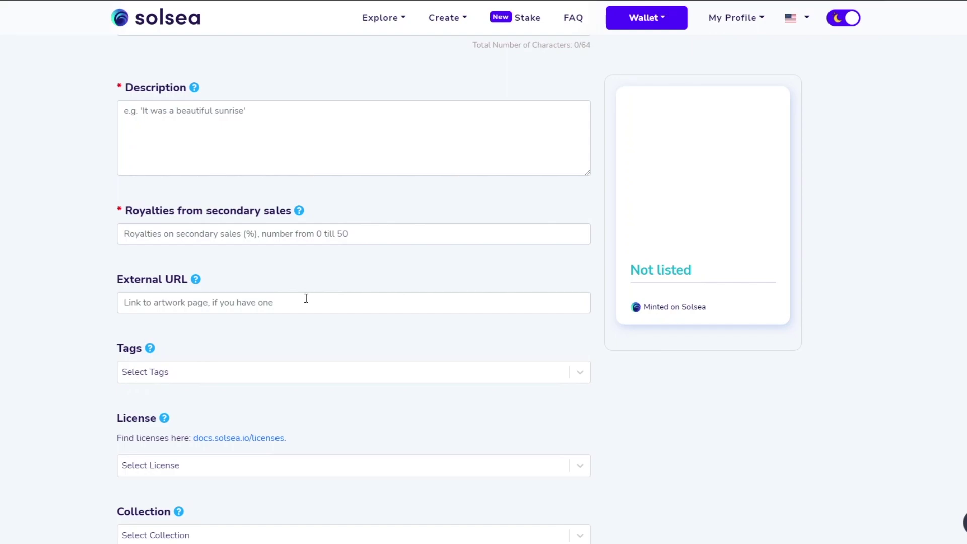
{"action": "scroll", "coordinate": [146, 333], "scroll_direction": "down", "scroll_amount": 1}
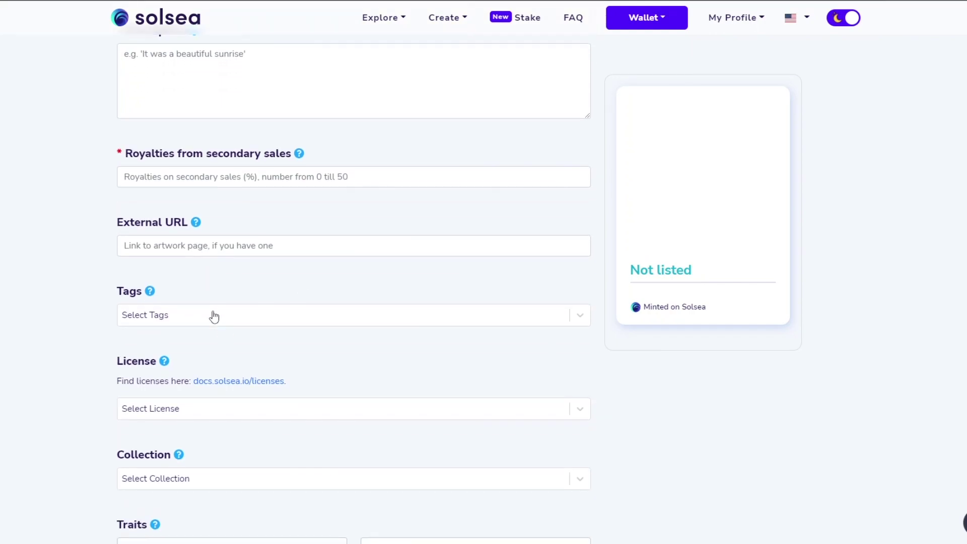
{"action": "scroll", "coordinate": [214, 315], "scroll_direction": "down", "scroll_amount": 2}
{"action": "scroll", "coordinate": [192, 306], "scroll_direction": "down", "scroll_amount": 1}
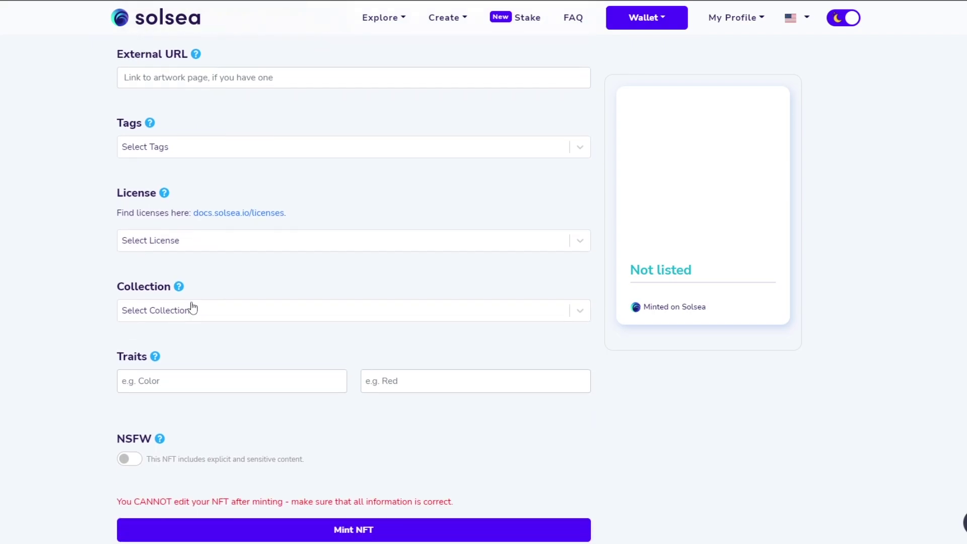
{"action": "scroll", "coordinate": [203, 309], "scroll_direction": "down", "scroll_amount": 1}
{"action": "scroll", "coordinate": [203, 308], "scroll_direction": "down", "scroll_amount": 3}
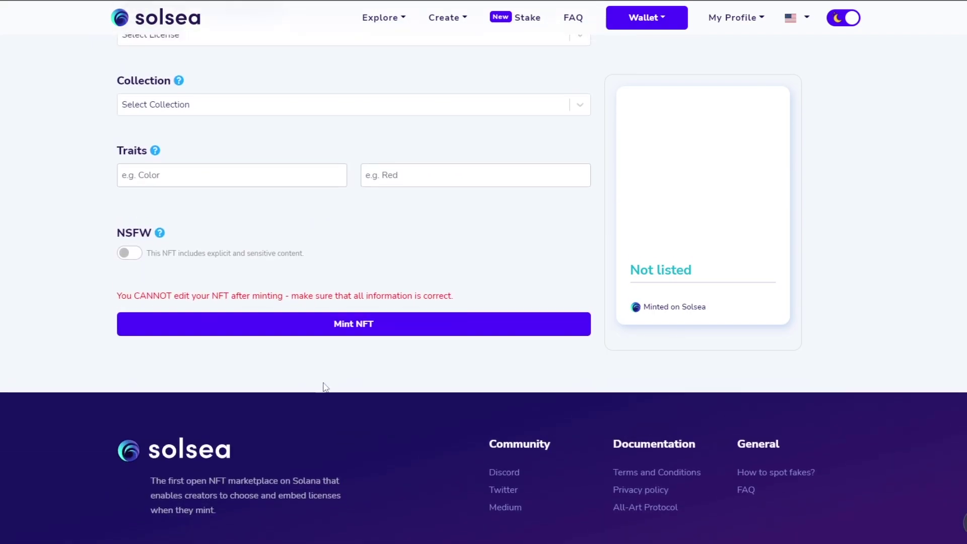
{"action": "scroll", "coordinate": [458, 211], "scroll_direction": "up", "scroll_amount": 3}
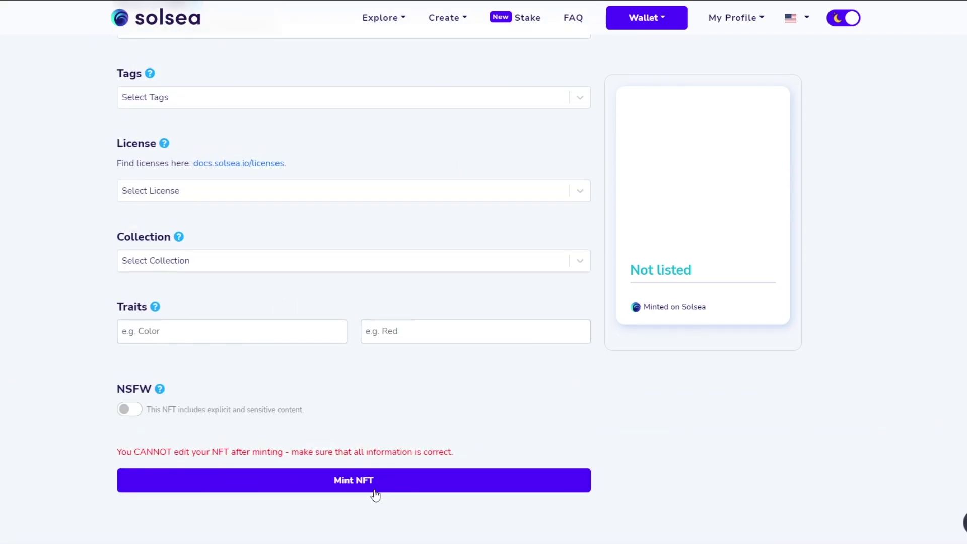
{"action": "scroll", "coordinate": [523, 491], "scroll_direction": "up", "scroll_amount": 14}
{"action": "scroll", "coordinate": [522, 473], "scroll_direction": "up", "scroll_amount": 8}
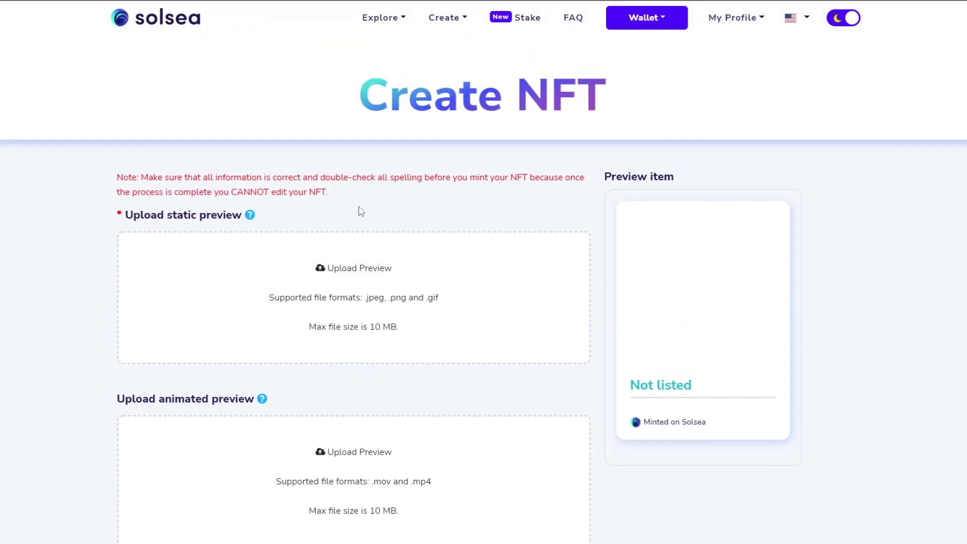
{"action": "left_click", "coordinate": [341, 300]}
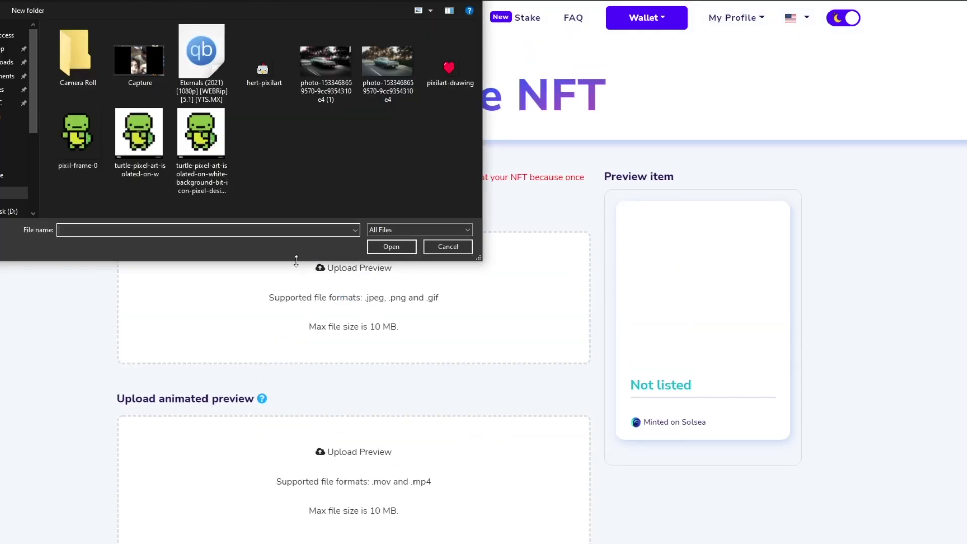
Load pixil-frame-0 as the NFT's static preview image.
{"action": "double_click", "coordinate": [66, 143]}
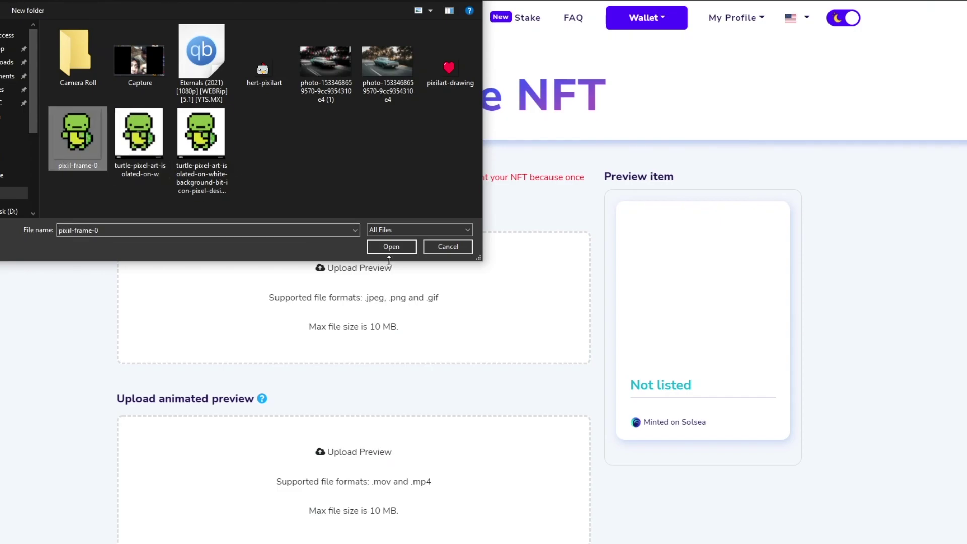
{"action": "scroll", "coordinate": [380, 306], "scroll_direction": "down", "scroll_amount": 6}
{"action": "scroll", "coordinate": [363, 282], "scroll_direction": "down", "scroll_amount": 3}
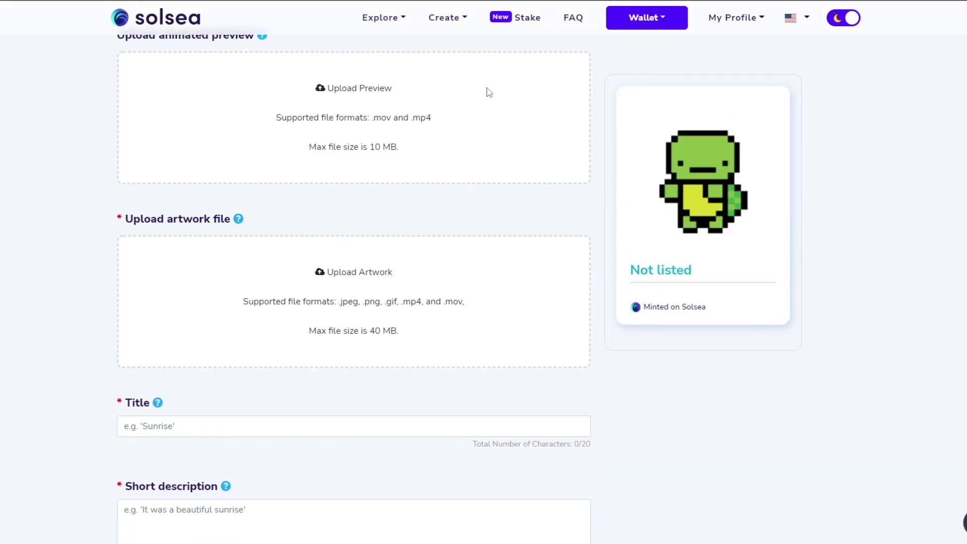
Upload pixil-frame-0 as the artwork file, bringing a 0.00000307 SOL storage cost.
{"action": "left_click", "coordinate": [358, 288]}
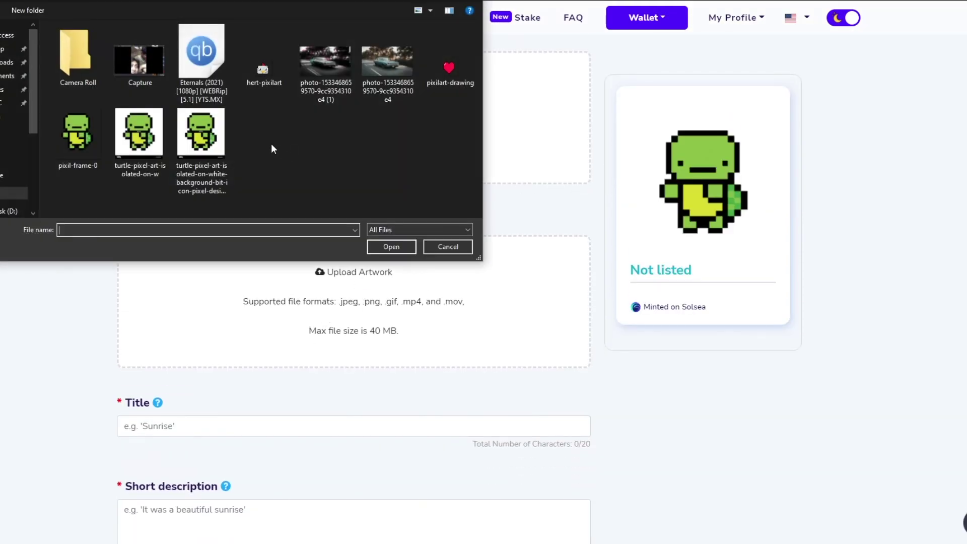
{"action": "left_click", "coordinate": [77, 136]}
{"action": "left_click", "coordinate": [407, 251]}
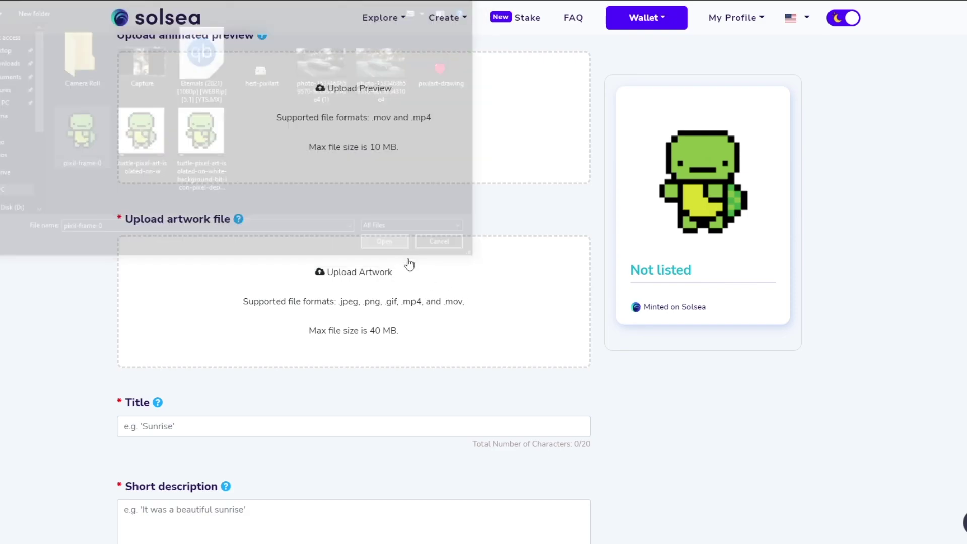
{"action": "scroll", "coordinate": [397, 477], "scroll_direction": "up", "scroll_amount": 10}
{"action": "scroll", "coordinate": [403, 477], "scroll_direction": "up", "scroll_amount": 4}
{"action": "scroll", "coordinate": [404, 468], "scroll_direction": "down", "scroll_amount": 15}
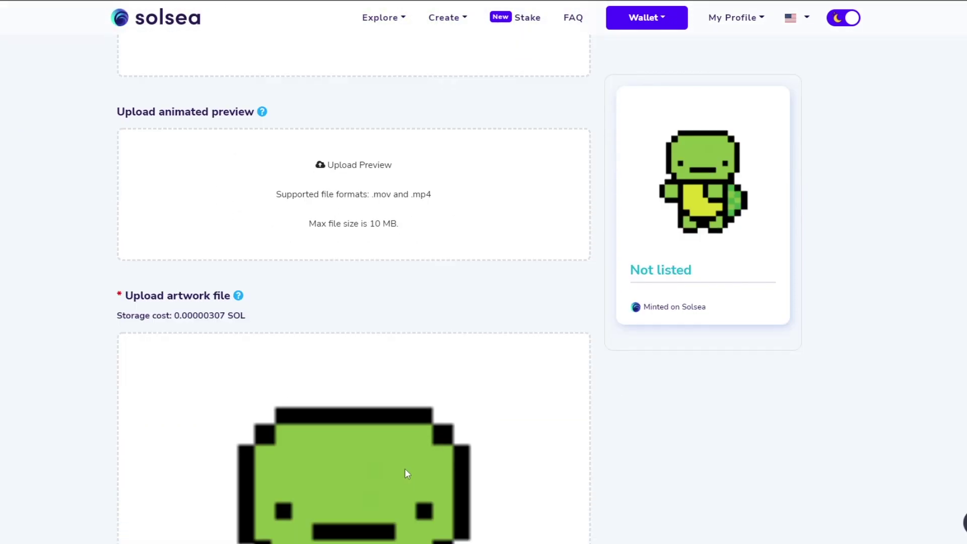
Title the NFT 'Turtle' and give it the short description 'It's a turtle'.
{"action": "left_click", "coordinate": [238, 105]}
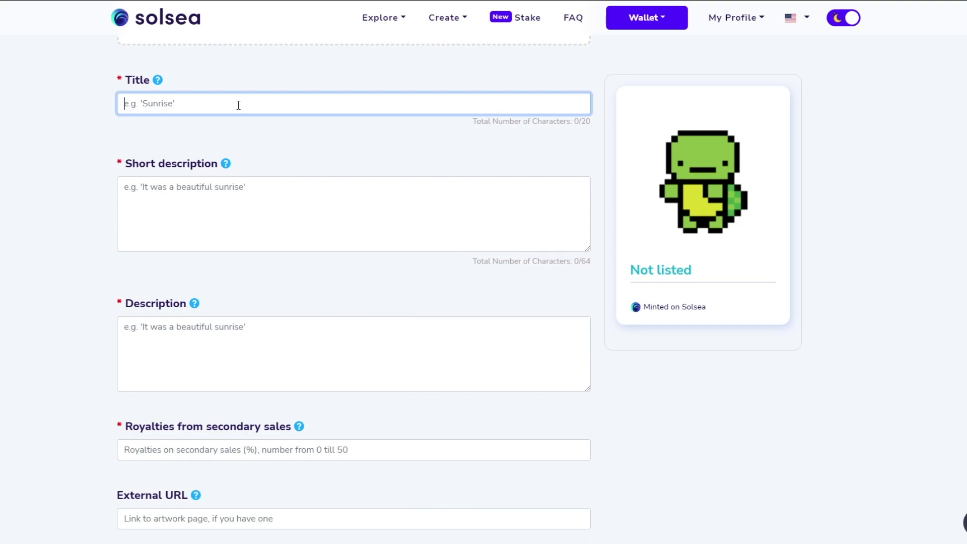
{"action": "type", "text": "Turtle"}
{"action": "left_click", "coordinate": [190, 218]}
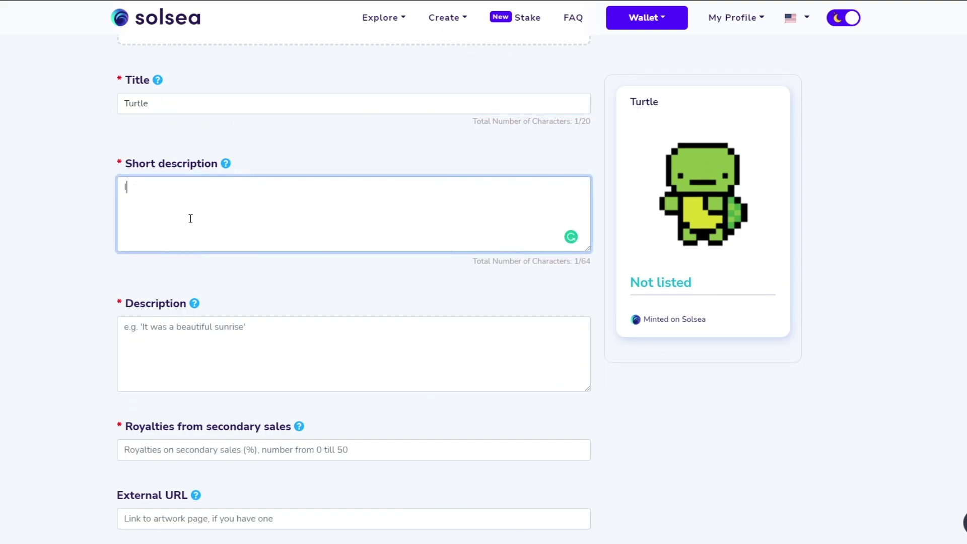
{"action": "type", "text": "It's a atu"}
{"action": "key", "text": "BackSpace"}
{"action": "key", "text": "BackSpace"}
{"action": "key", "text": "BackSpace"}
{"action": "type", "text": "turtle"}
Enter the description 'It's a png of a turtle', then move to the Royalties field.
{"action": "left_click", "coordinate": [233, 346]}
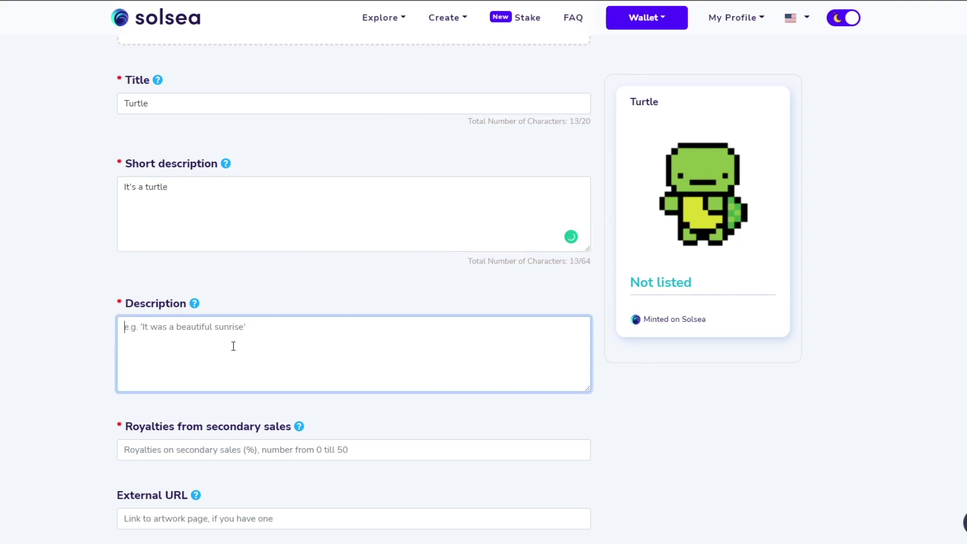
{"action": "scroll", "coordinate": [237, 337], "scroll_direction": "down", "scroll_amount": 1}
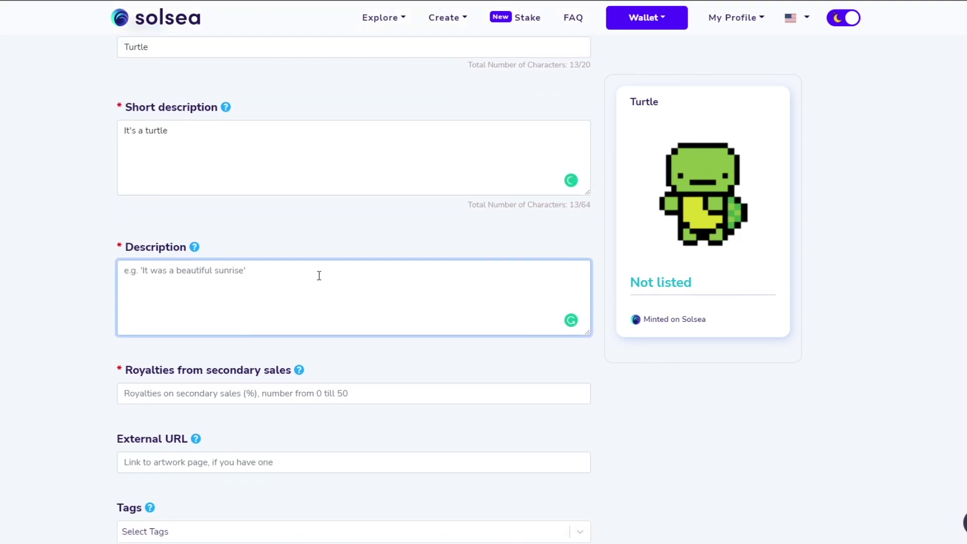
{"action": "type", "text": "It's a"}
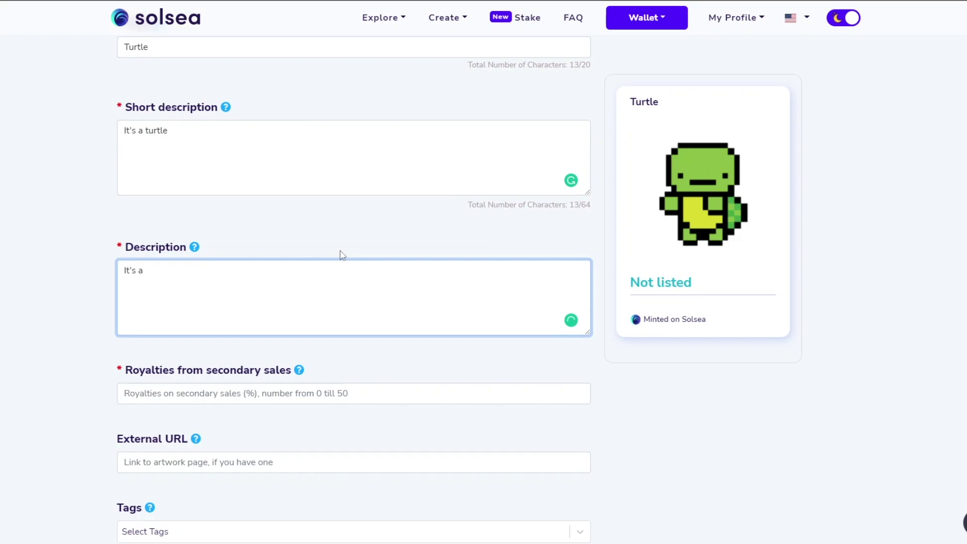
{"action": "type", "text": " png of a turtle"}
{"action": "left_click", "coordinate": [488, 341]}
{"action": "scroll", "coordinate": [476, 332], "scroll_direction": "down", "scroll_amount": 1}
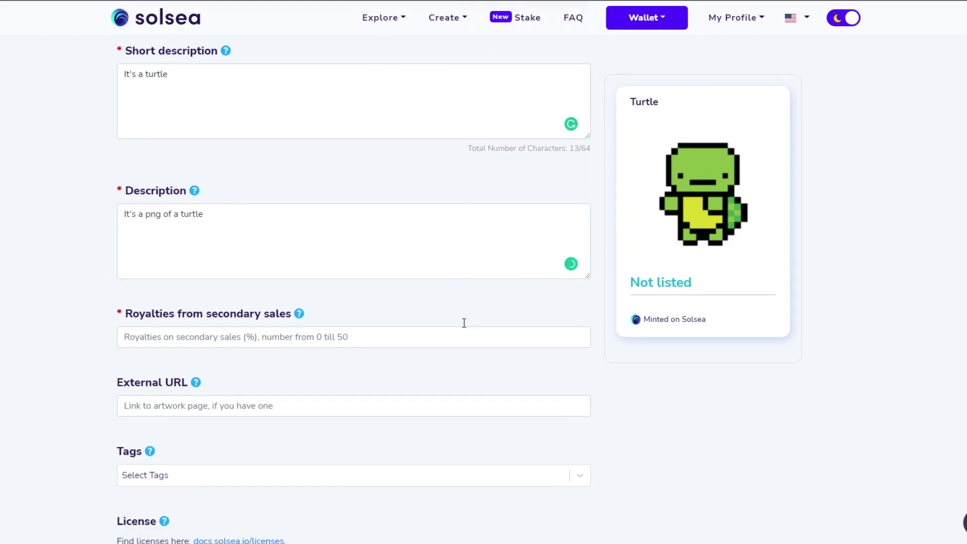
{"action": "left_click", "coordinate": [187, 331]}
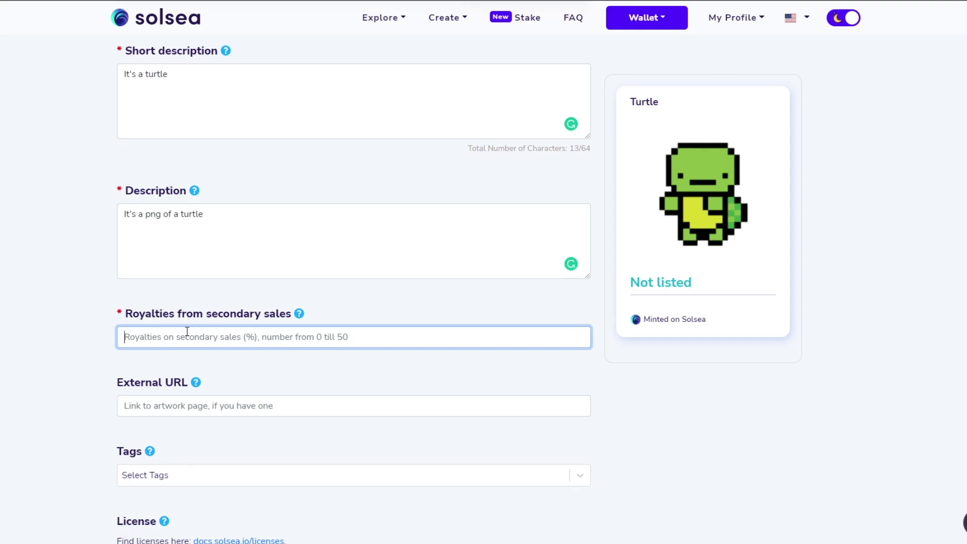
Set the NFT's royalties to 10%.
{"action": "type", "text": "10"}
{"action": "left_click", "coordinate": [173, 370]}
{"action": "scroll", "coordinate": [194, 340], "scroll_direction": "down", "scroll_amount": 3}
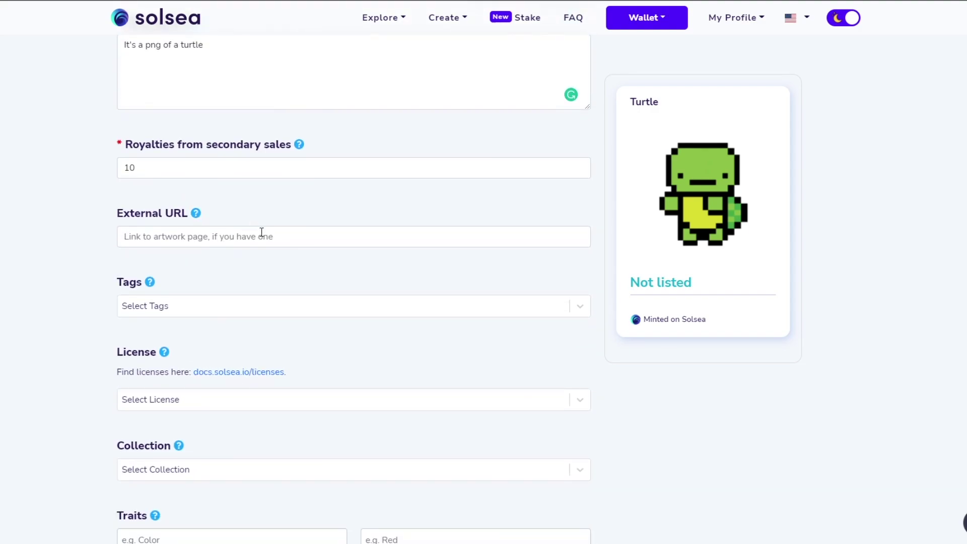
Add the tags Digital, Drawing and Pixel Art to the NFT.
{"action": "left_click", "coordinate": [172, 321]}
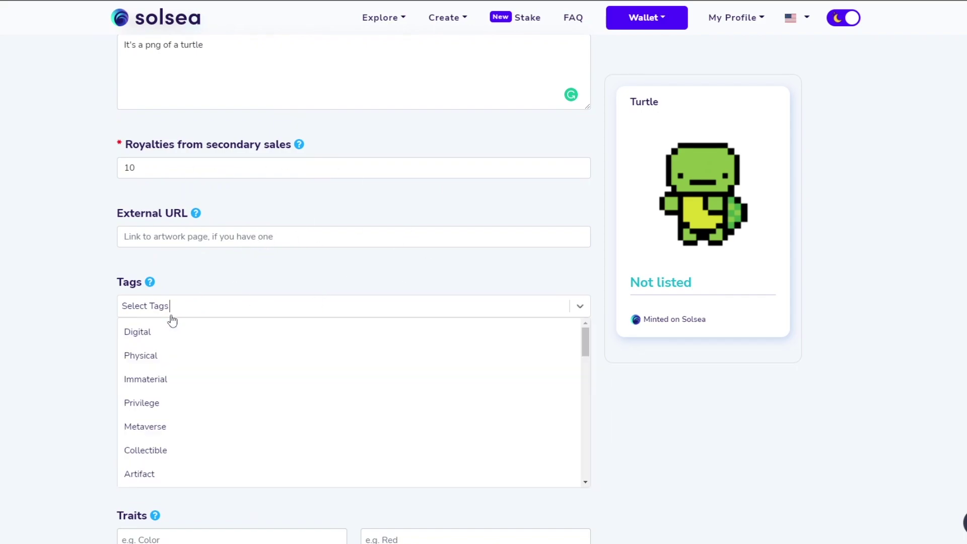
{"action": "left_click", "coordinate": [200, 339]}
{"action": "left_click", "coordinate": [264, 307]}
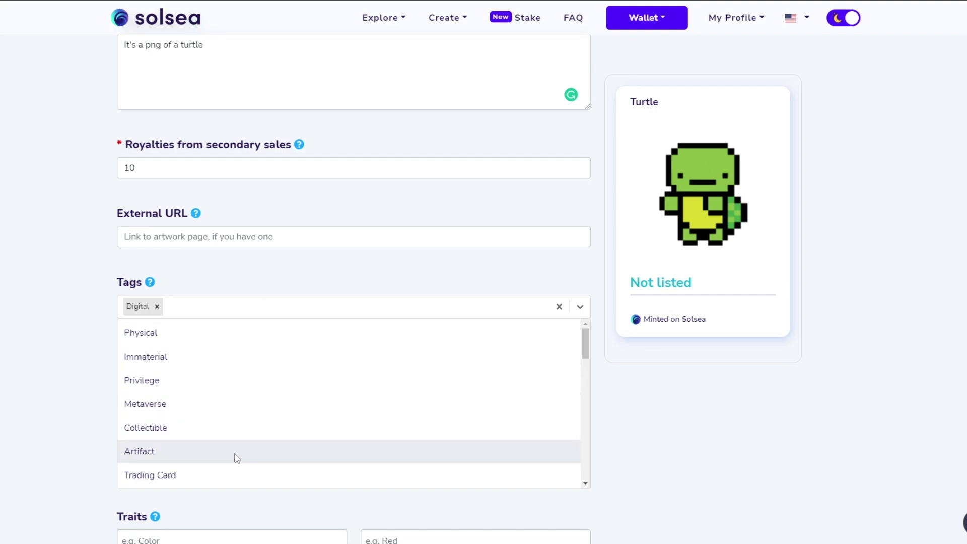
{"action": "left_click", "coordinate": [231, 332]}
{"action": "left_click", "coordinate": [265, 306]}
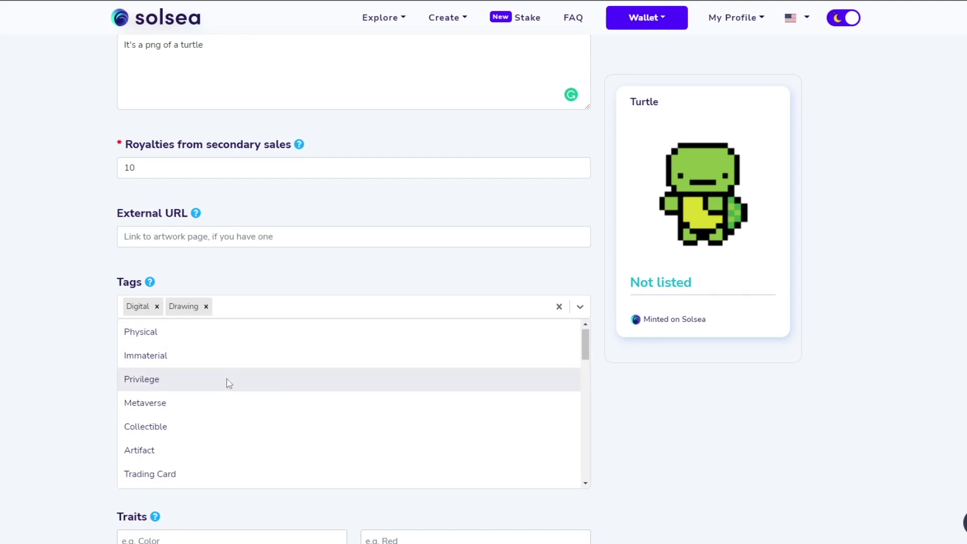
{"action": "scroll", "coordinate": [229, 384], "scroll_direction": "down", "scroll_amount": 10}
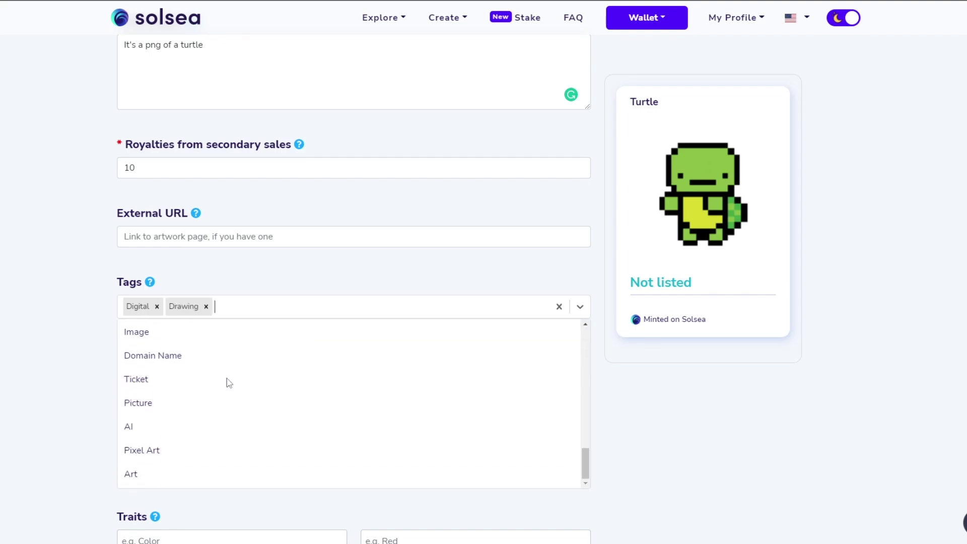
{"action": "left_click", "coordinate": [172, 448]}
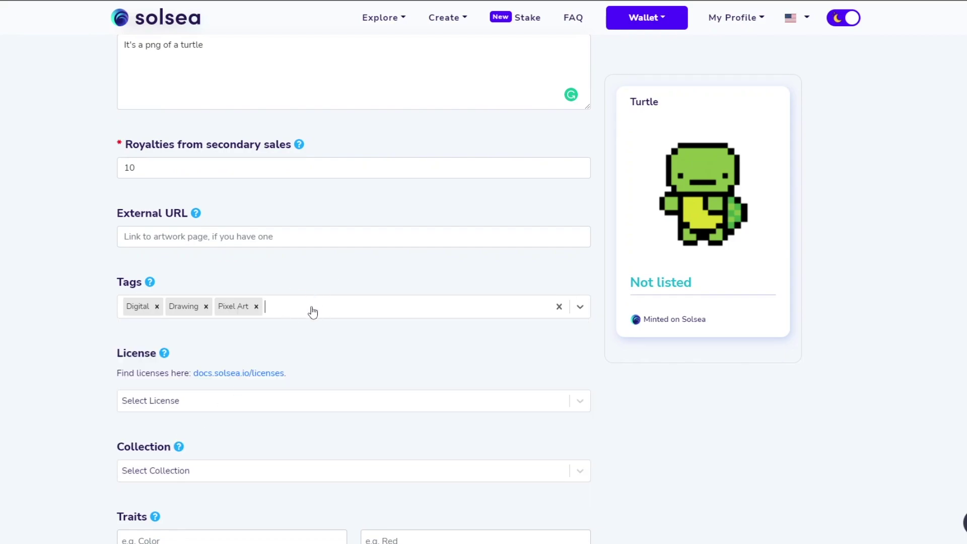
{"action": "left_click", "coordinate": [33, 381]}
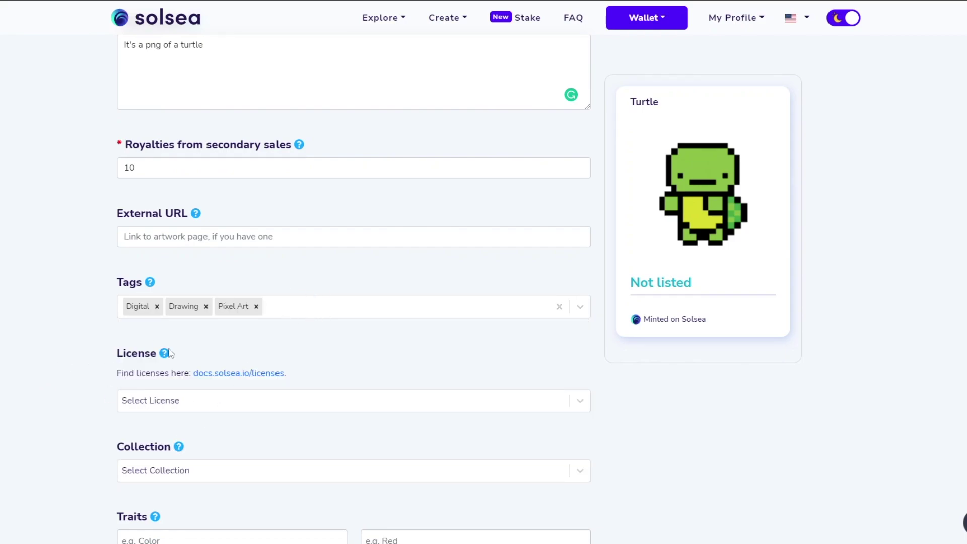
{"action": "left_click", "coordinate": [184, 402]}
Pick the Public display/Non-Commercial exploitation license, then check the empty Collection dropdown.
{"action": "scroll", "coordinate": [56, 395], "scroll_direction": "down", "scroll_amount": 1}
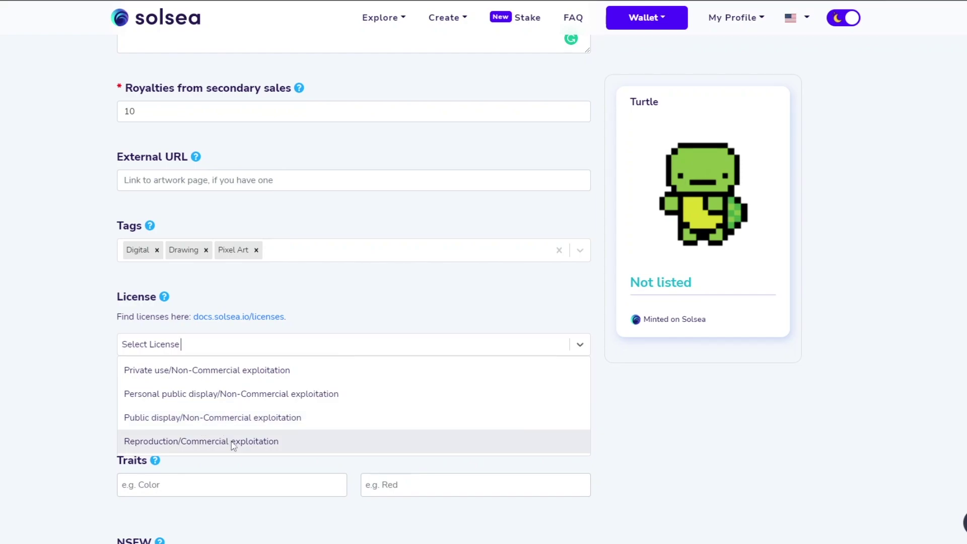
{"action": "left_click", "coordinate": [221, 418]}
{"action": "scroll", "coordinate": [387, 348], "scroll_direction": "down", "scroll_amount": 3}
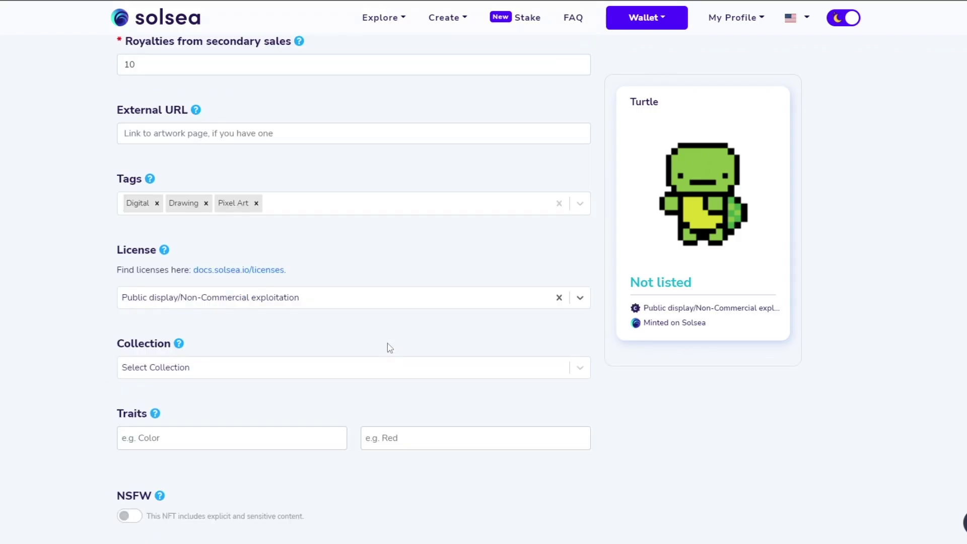
{"action": "left_click", "coordinate": [347, 249]}
Leave the collection and Traits Color fields empty and send the turtle NFT to minting.
{"action": "left_click", "coordinate": [361, 249]}
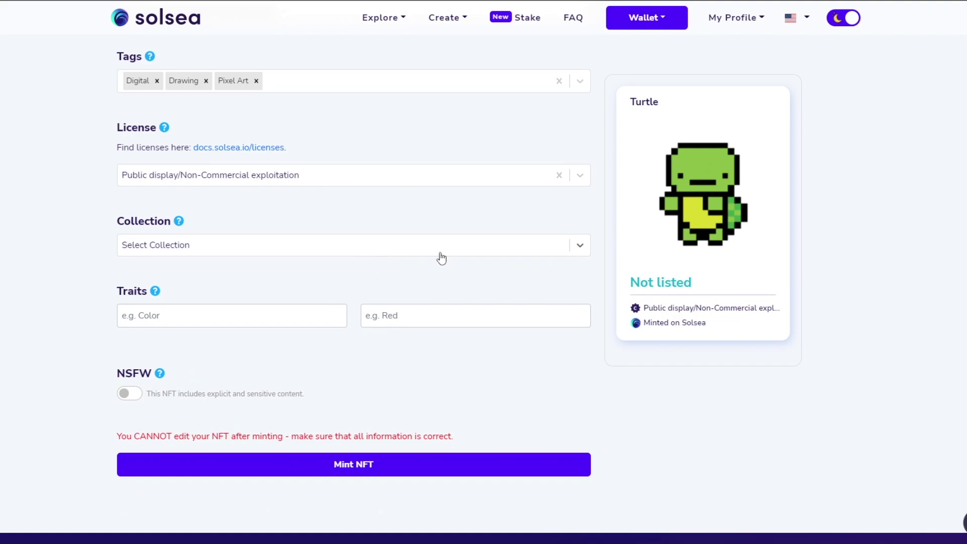
{"action": "scroll", "coordinate": [252, 263], "scroll_direction": "down", "scroll_amount": 1}
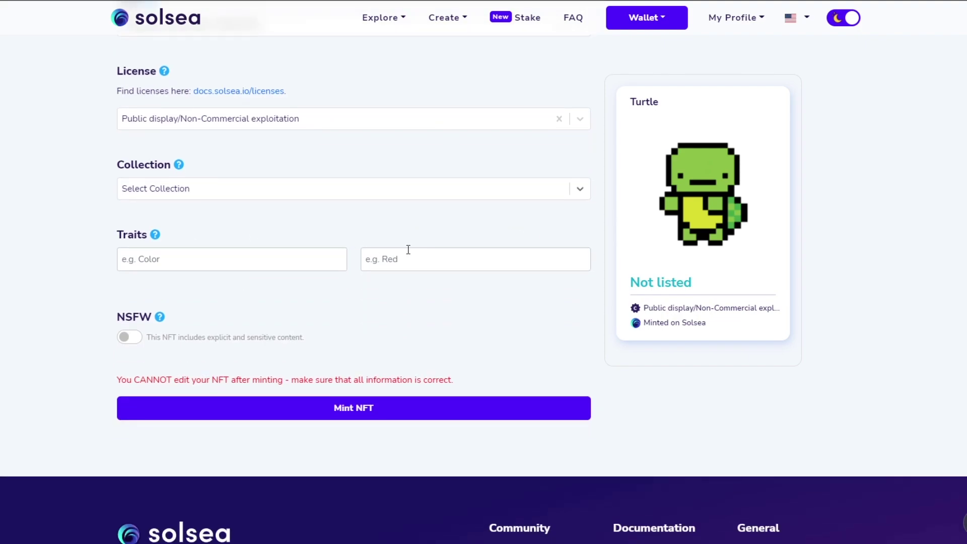
{"action": "left_click", "coordinate": [254, 258]}
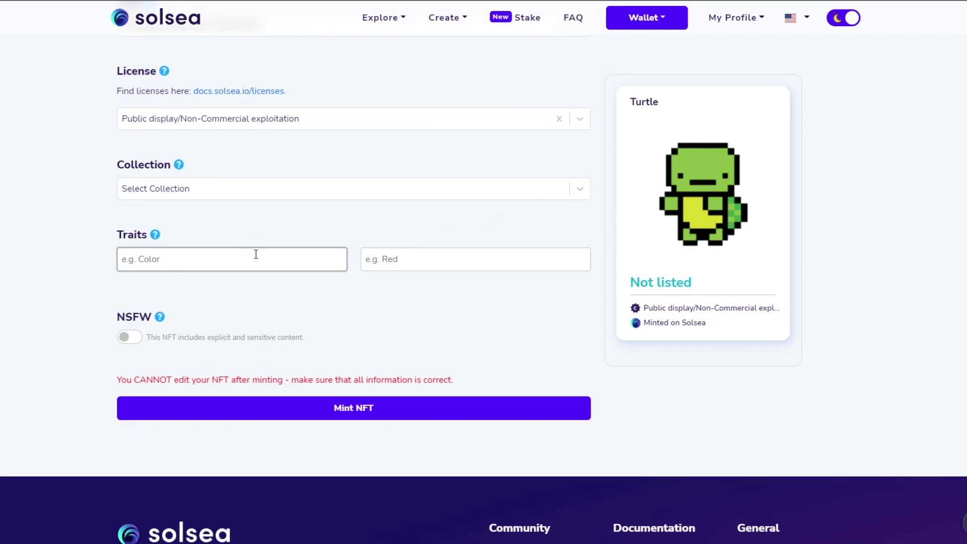
{"action": "left_click", "coordinate": [280, 300]}
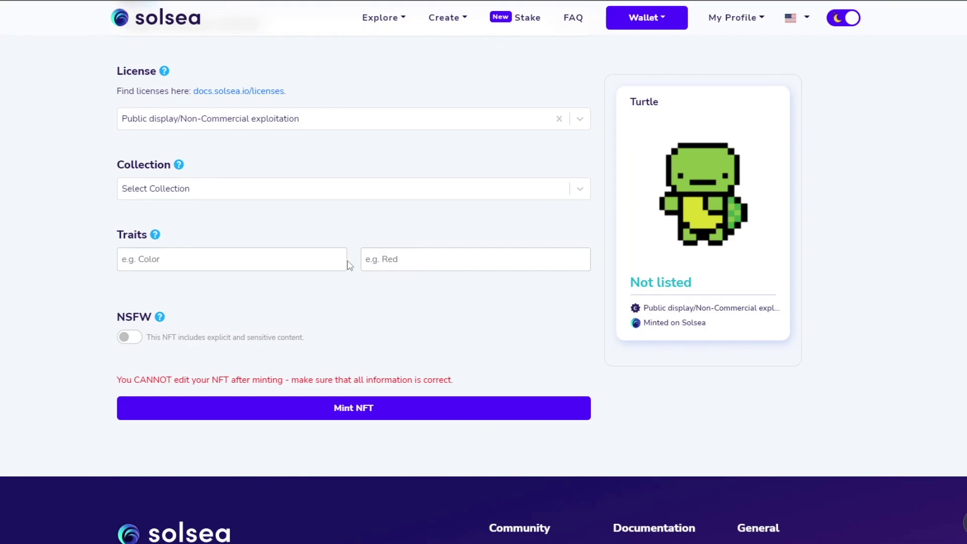
{"action": "scroll", "coordinate": [533, 323], "scroll_direction": "up", "scroll_amount": 1}
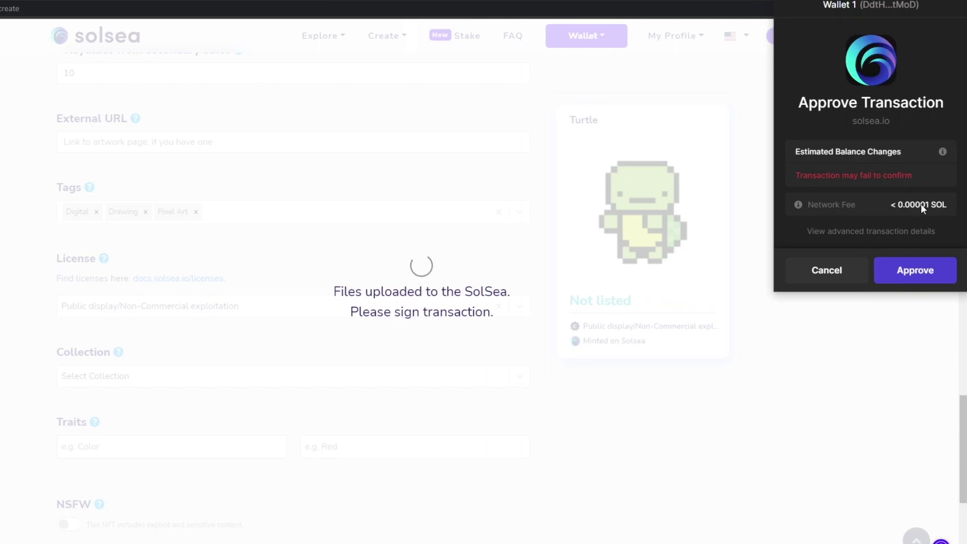
Reject the Phantom mint transaction and return to the top of the Create NFT form.
{"action": "left_click", "coordinate": [826, 276]}
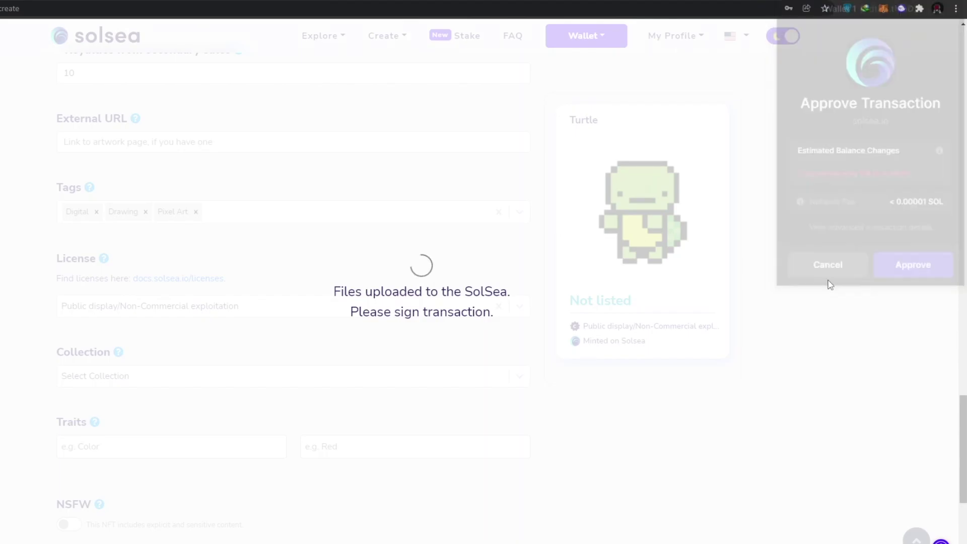
{"action": "scroll", "coordinate": [841, 272], "scroll_direction": "up", "scroll_amount": 2}
{"action": "scroll", "coordinate": [844, 273], "scroll_direction": "up", "scroll_amount": 15}
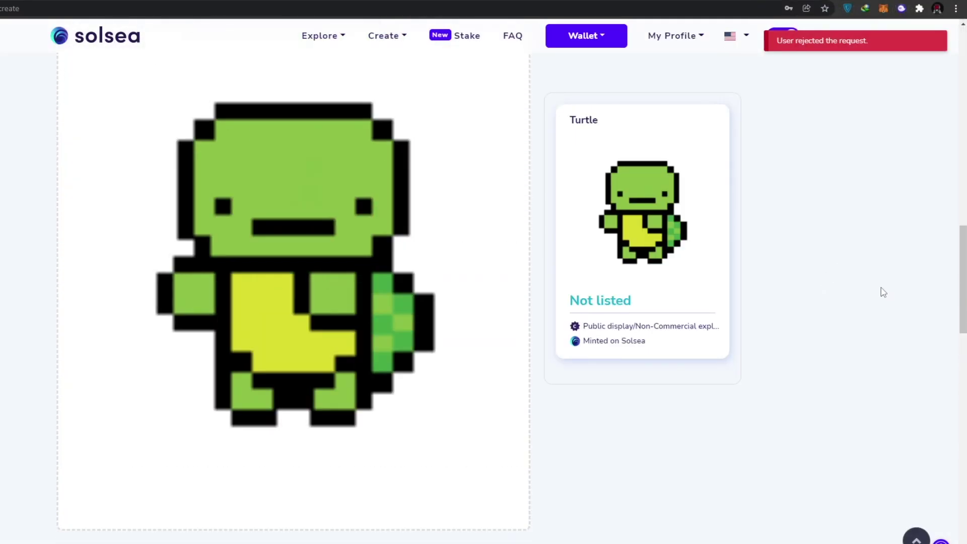
{"action": "scroll", "coordinate": [532, 313], "scroll_direction": "up", "scroll_amount": 10}
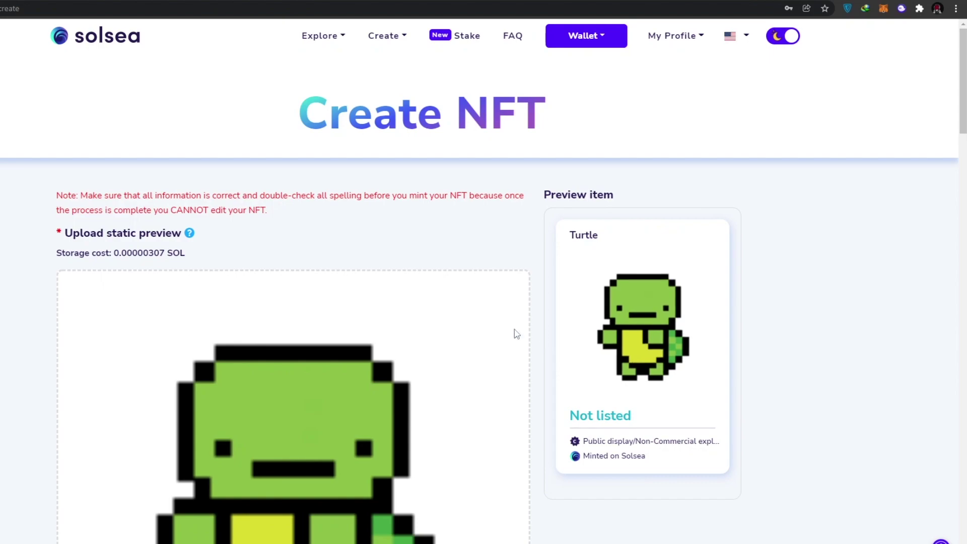
Open the Create Collection form and look down through its blank fields.
{"action": "left_click", "coordinate": [384, 35]}
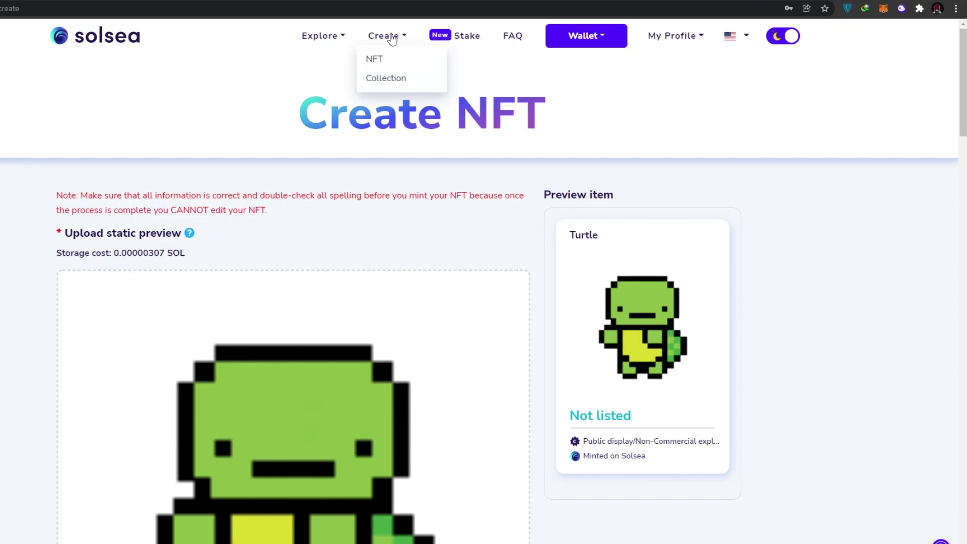
{"action": "left_click", "coordinate": [388, 79]}
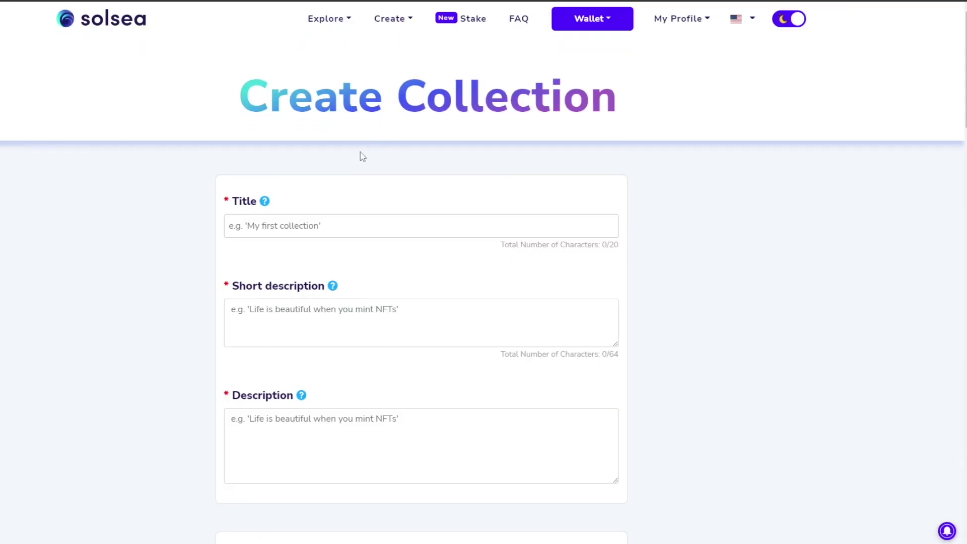
{"action": "scroll", "coordinate": [362, 156], "scroll_direction": "down", "scroll_amount": 2}
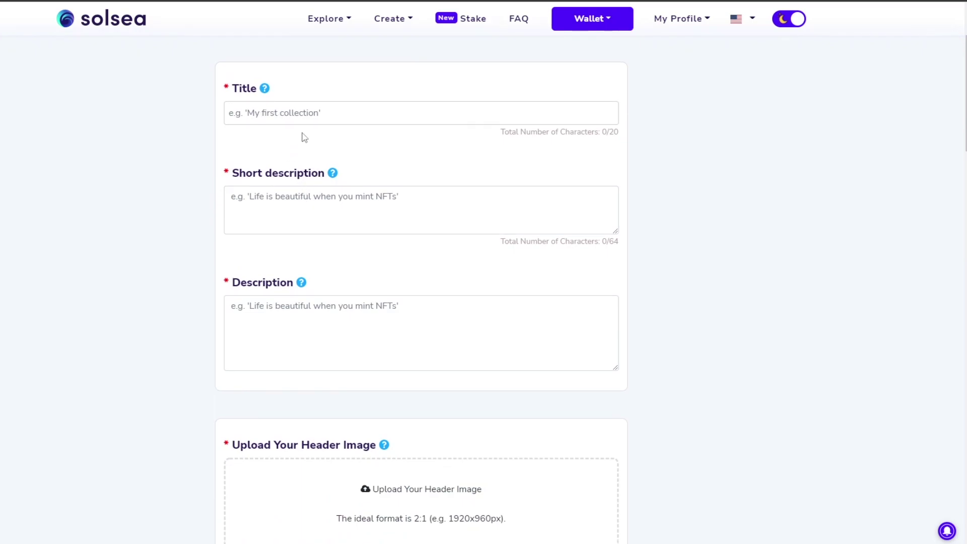
{"action": "scroll", "coordinate": [302, 151], "scroll_direction": "down", "scroll_amount": 3}
{"action": "scroll", "coordinate": [365, 181], "scroll_direction": "down", "scroll_amount": 5}
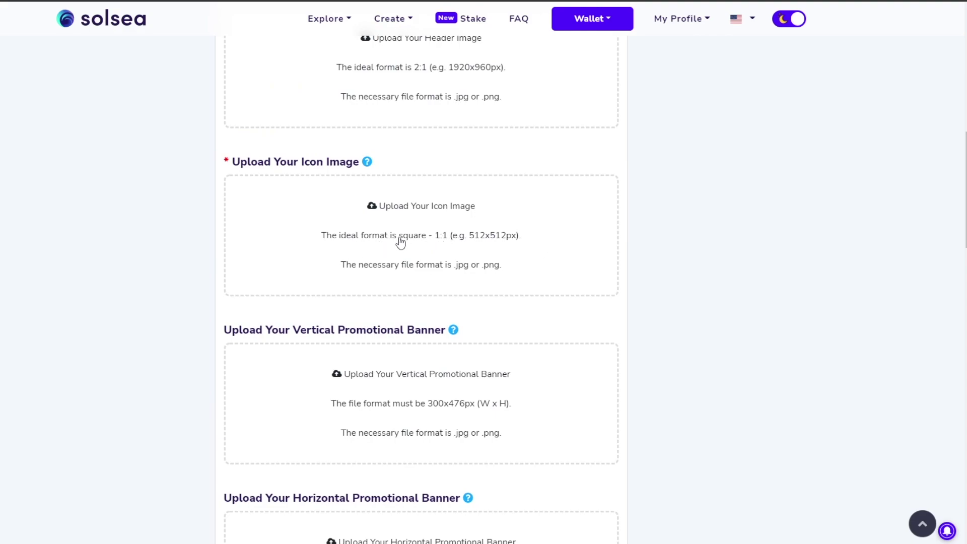
{"action": "scroll", "coordinate": [398, 247], "scroll_direction": "down", "scroll_amount": 3}
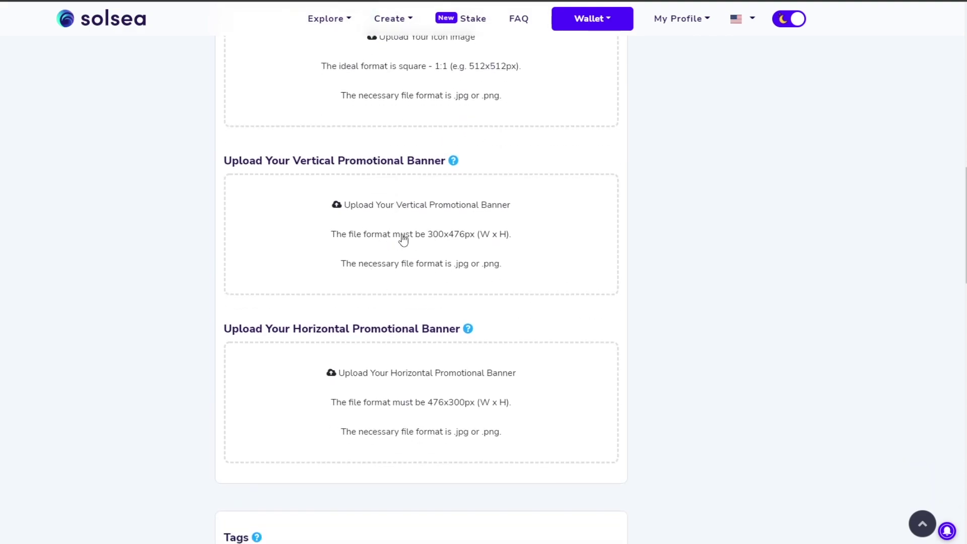
{"action": "scroll", "coordinate": [402, 239], "scroll_direction": "down", "scroll_amount": 2}
{"action": "scroll", "coordinate": [367, 244], "scroll_direction": "down", "scroll_amount": 1}
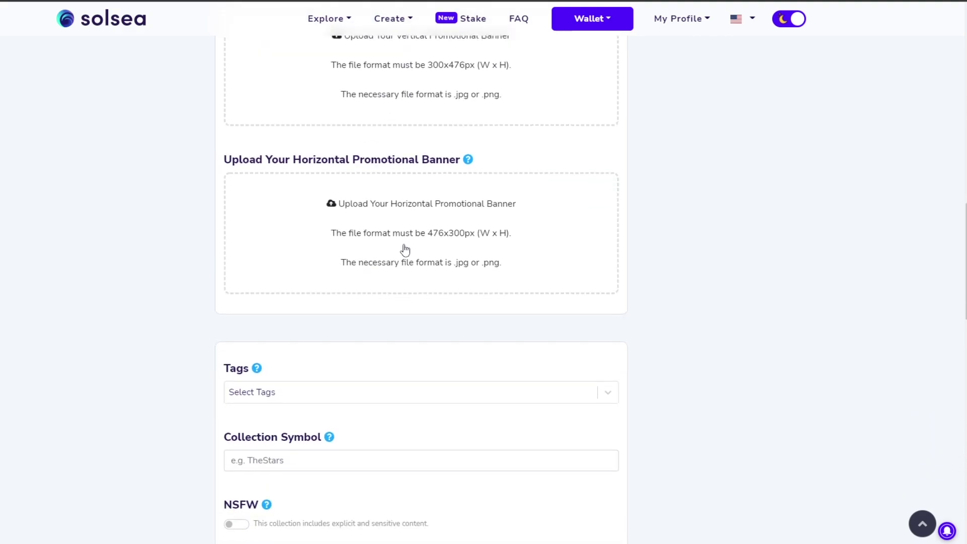
{"action": "scroll", "coordinate": [399, 241], "scroll_direction": "down", "scroll_amount": 11}
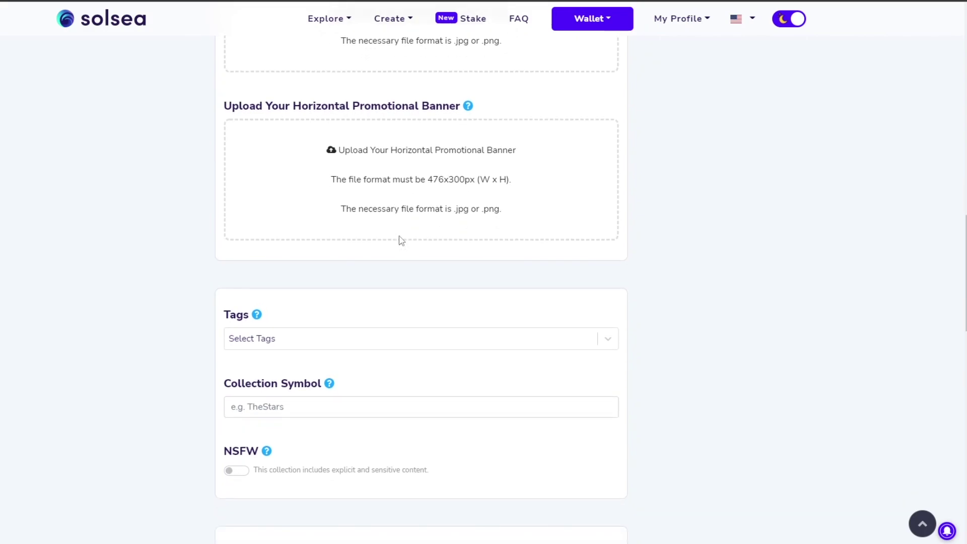
{"action": "scroll", "coordinate": [338, 210], "scroll_direction": "down", "scroll_amount": 1}
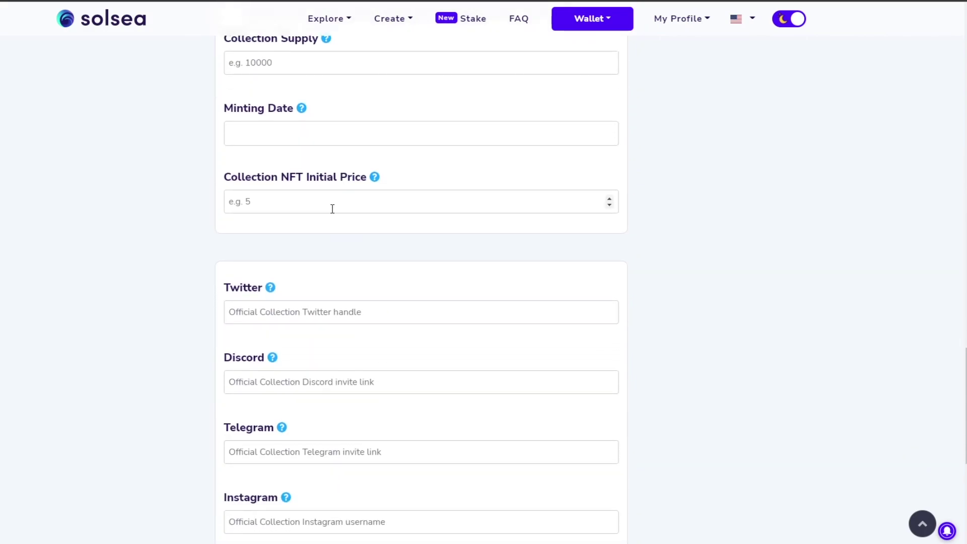
Submit the Create Collection form empty, then move on to Explore NFTs.
{"action": "scroll", "coordinate": [315, 210], "scroll_direction": "up", "scroll_amount": 2}
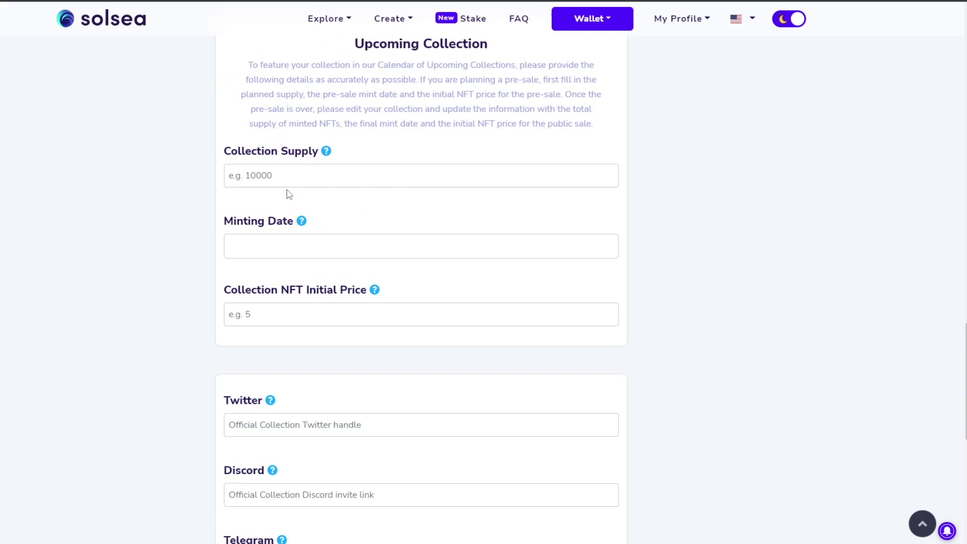
{"action": "scroll", "coordinate": [295, 194], "scroll_direction": "down", "scroll_amount": 2}
{"action": "scroll", "coordinate": [319, 201], "scroll_direction": "down", "scroll_amount": 1}
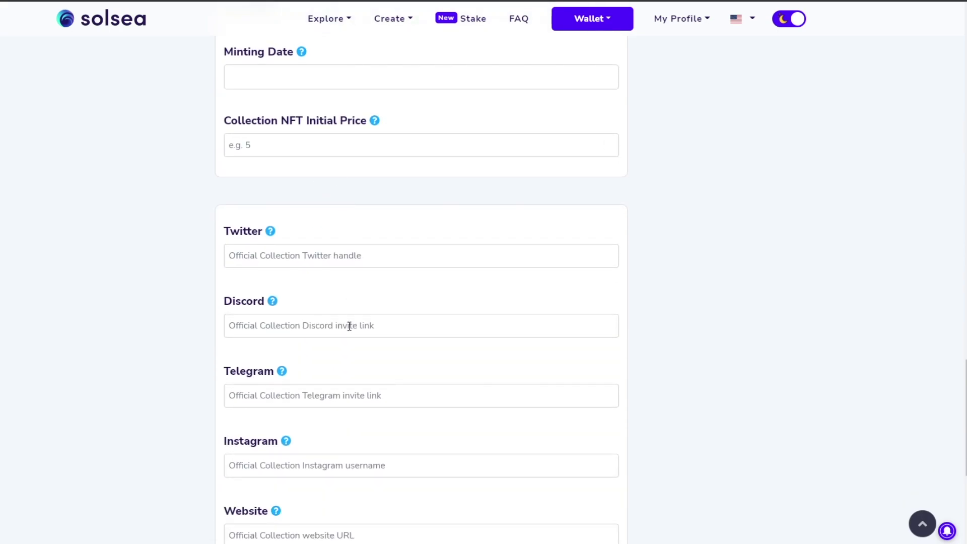
{"action": "scroll", "coordinate": [348, 319], "scroll_direction": "down", "scroll_amount": 3}
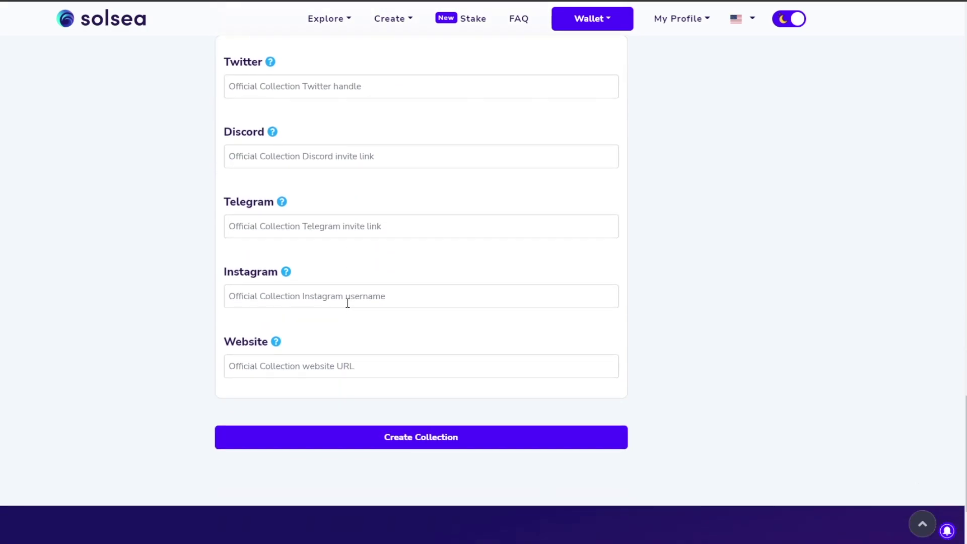
{"action": "left_click", "coordinate": [452, 442]}
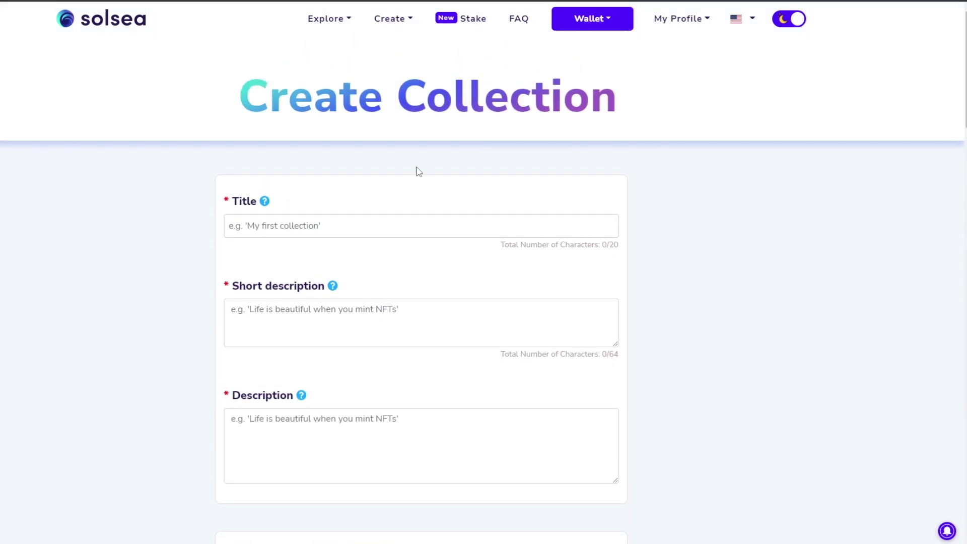
{"action": "left_click", "coordinate": [322, 38]}
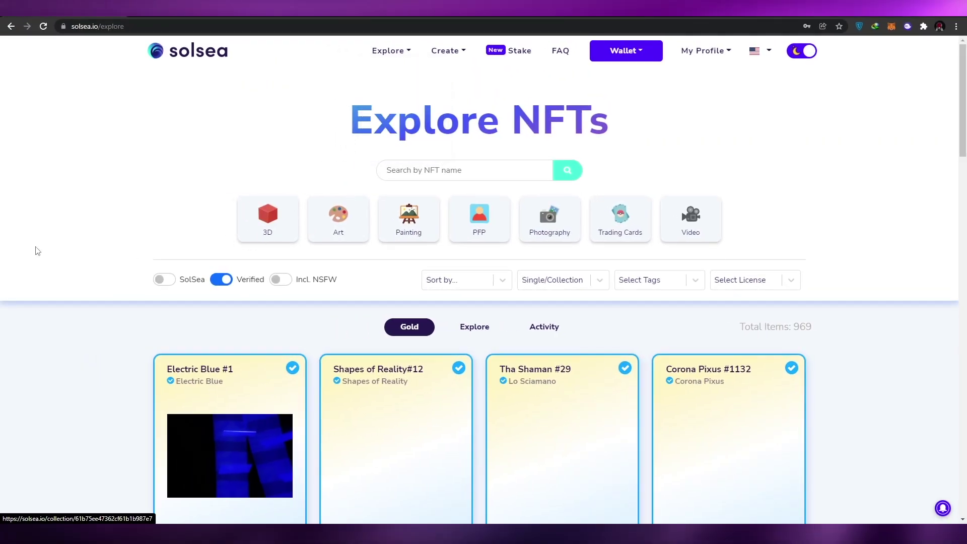